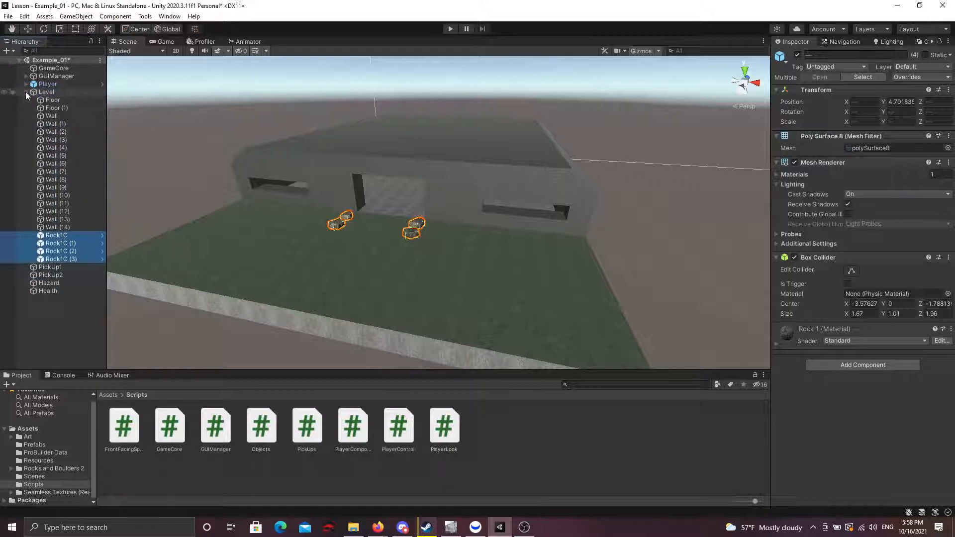
Collapse the Level group in the hierarchy and clear the object selection in the scene
click(26, 91)
click(47, 91)
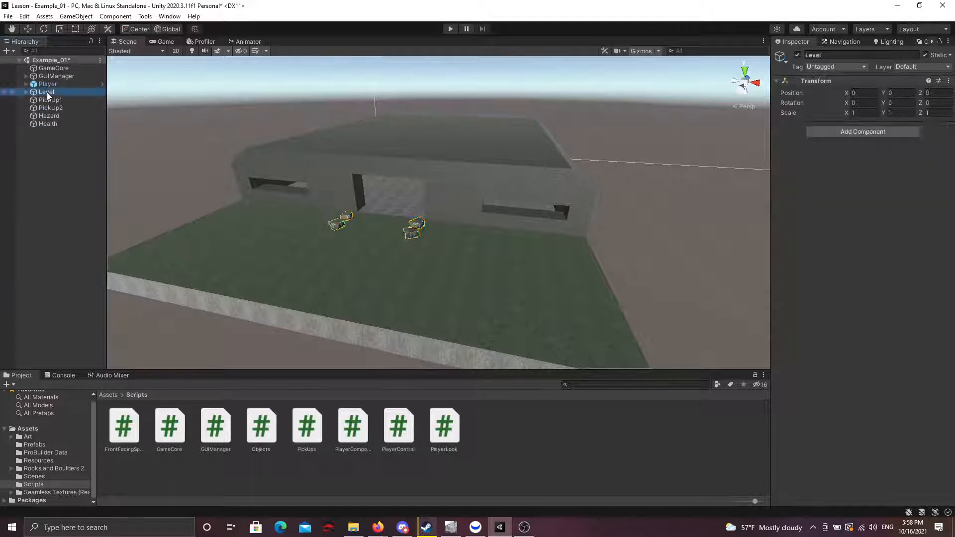
right_drag(334, 214, 371, 184)
key(s)
click(684, 248)
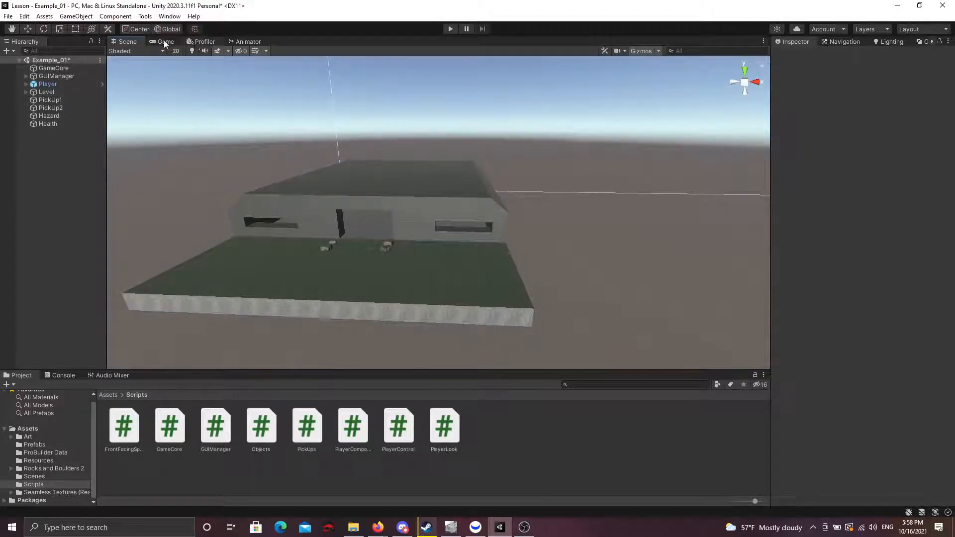
Create a new 3D Terrain object in the scene
click(73, 17)
mouse_move(97, 75)
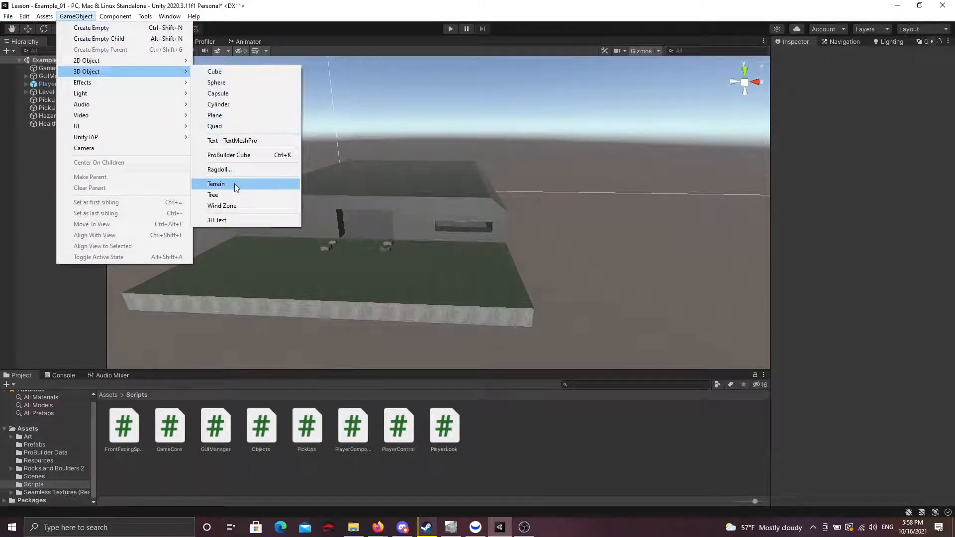
click(216, 184)
mouse_move(240, 181)
right_down()
mouse_move(365, 205)
mouse_move(391, 183)
mouse_move(301, 83)
mouse_move(257, 114)
mouse_move(264, 165)
mouse_move(288, 149)
mouse_move(333, 175)
mouse_move(544, 181)
mouse_move(592, 194)
mouse_move(562, 226)
mouse_move(574, 238)
right_up()
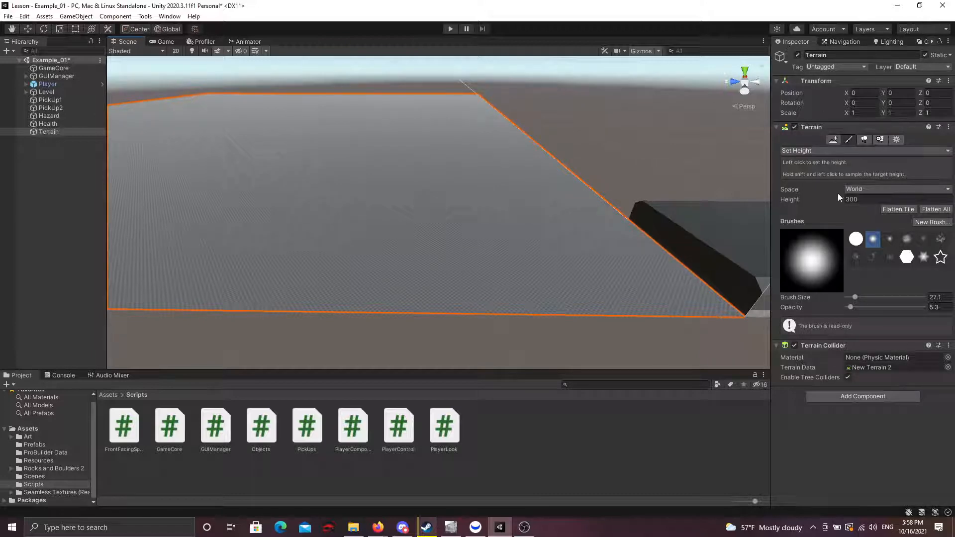
Examine the terrain's width, length and height under Mesh Resolution in the terrain settings
click(895, 141)
scroll(861, 246, down, 3)
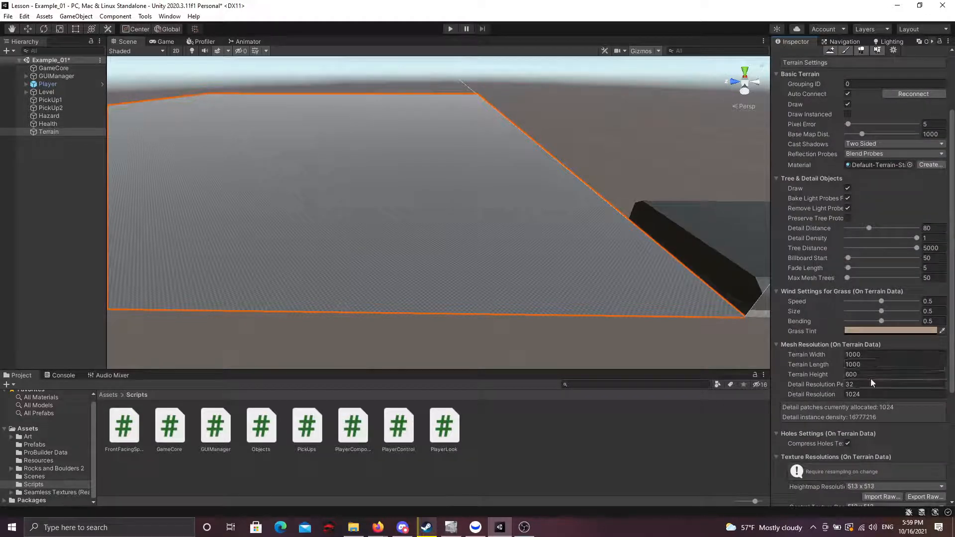
click(851, 374)
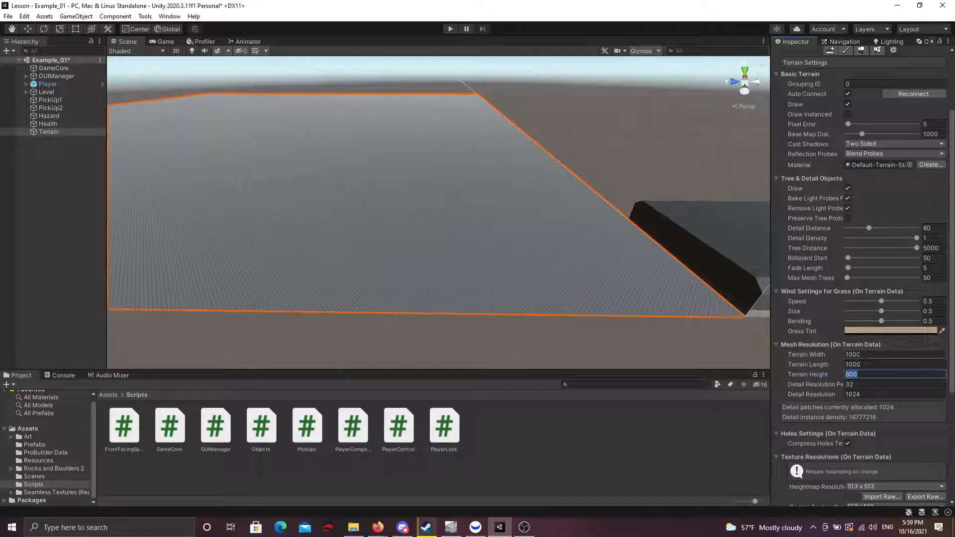
click(853, 354)
click(870, 366)
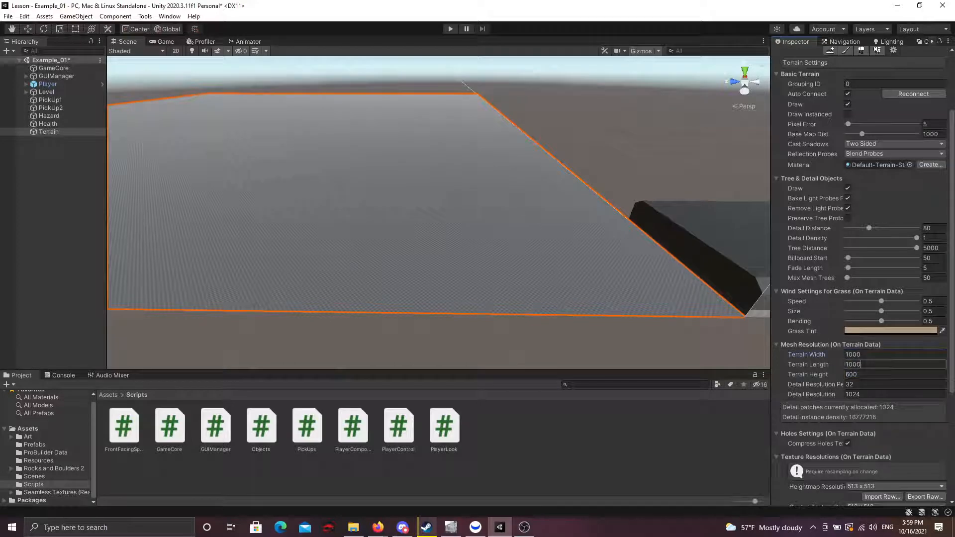
click(857, 374)
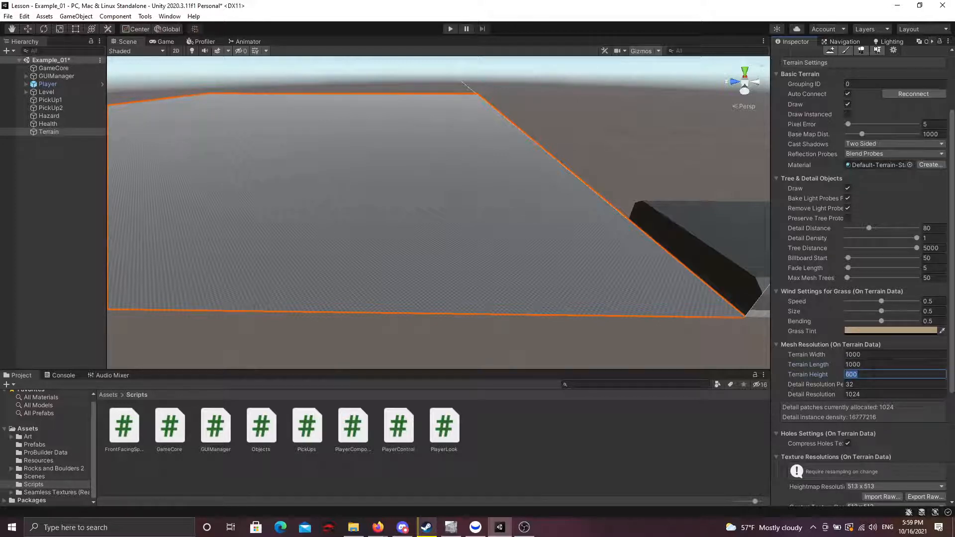
scroll(870, 368, up, 3)
scroll(870, 368, down, 3)
scroll(883, 248, up, 3)
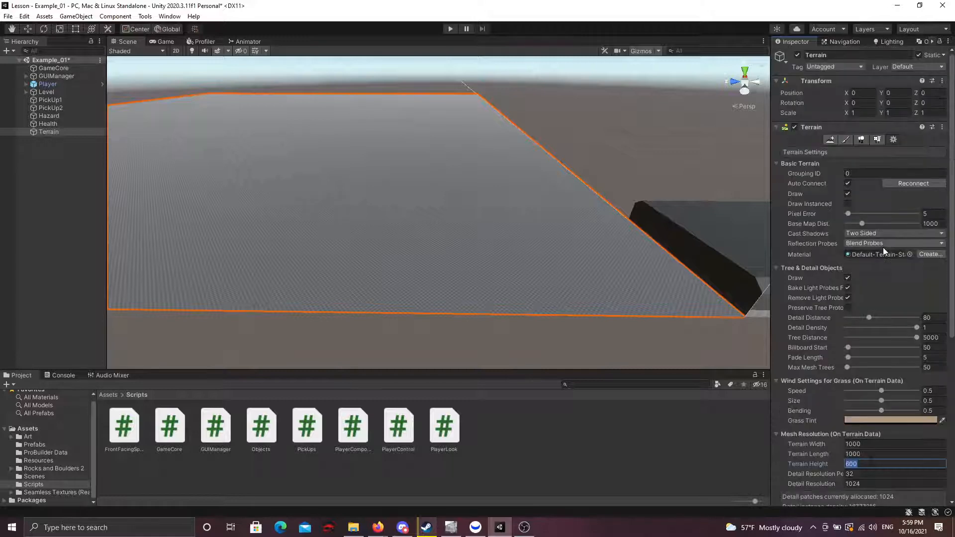
Choose the Set Height terrain painting tool and enter a world-space height of 300
click(847, 141)
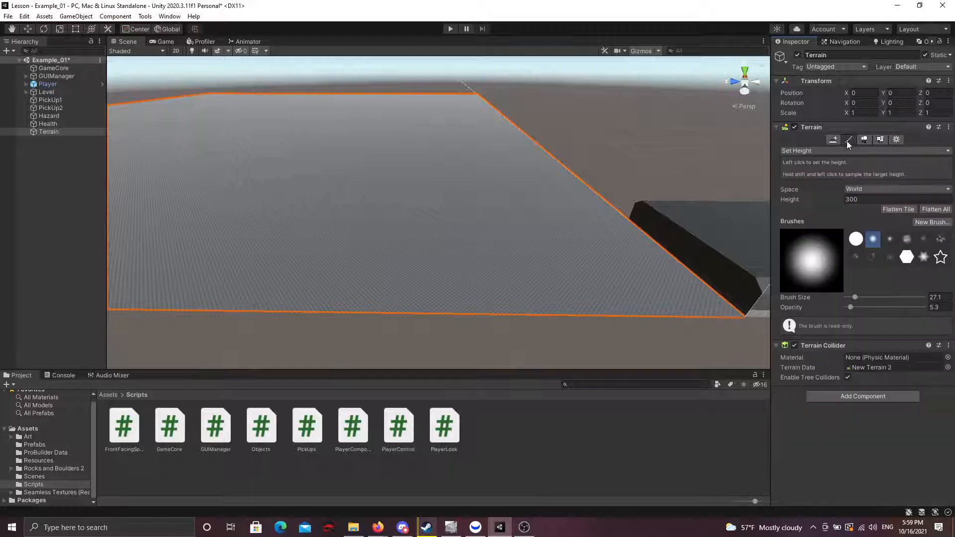
click(810, 152)
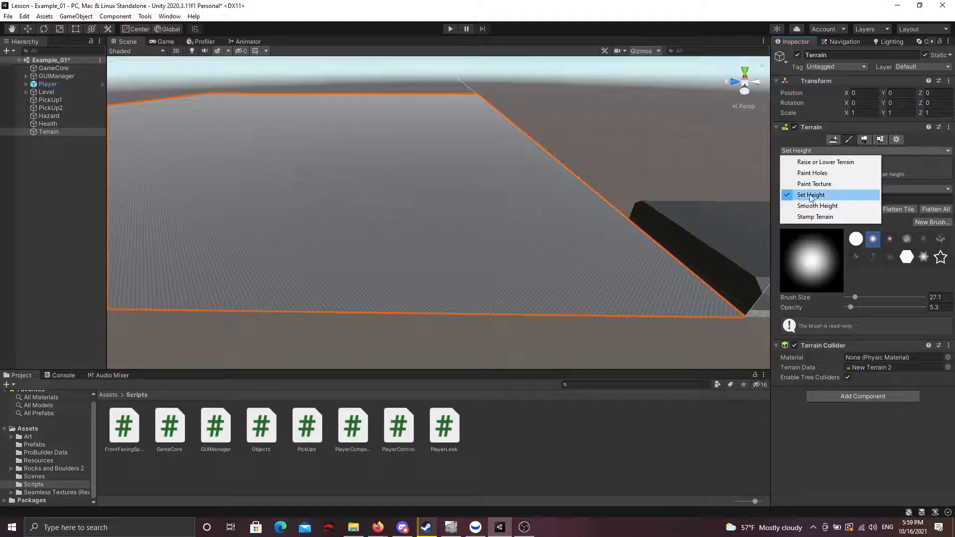
click(807, 196)
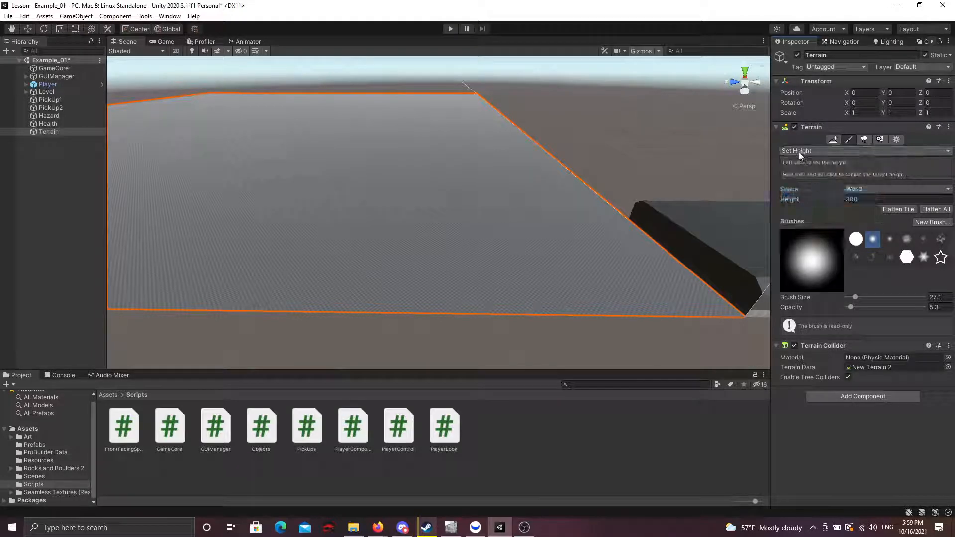
click(863, 198)
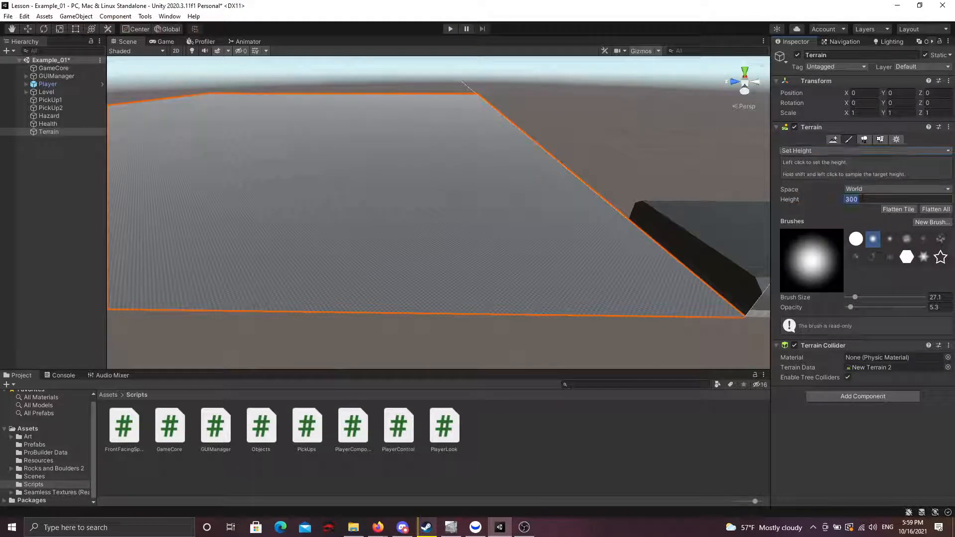
text(300)
Check the Terrain Height setting, and flatten the whole terrain tile to the Set Height value of 300
click(896, 140)
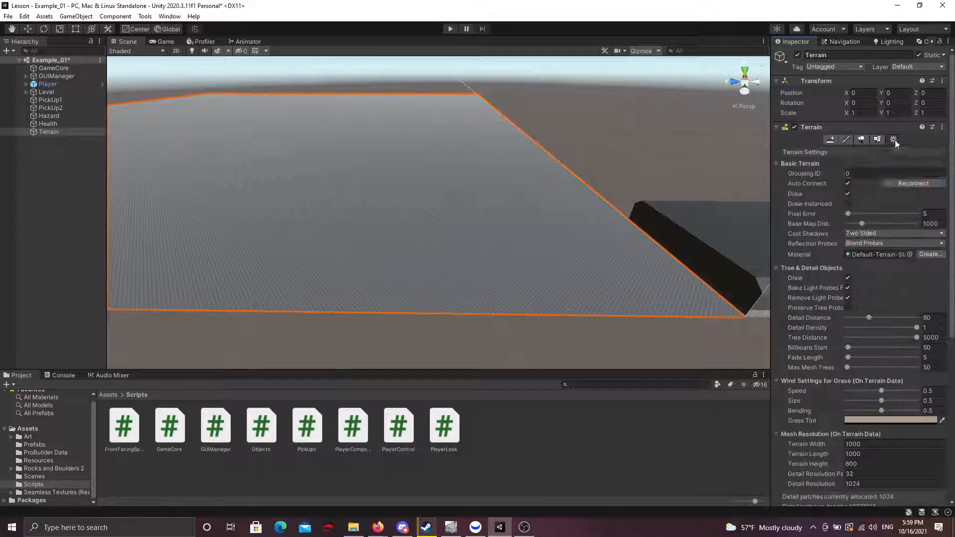
scroll(869, 328, down, 10)
click(852, 204)
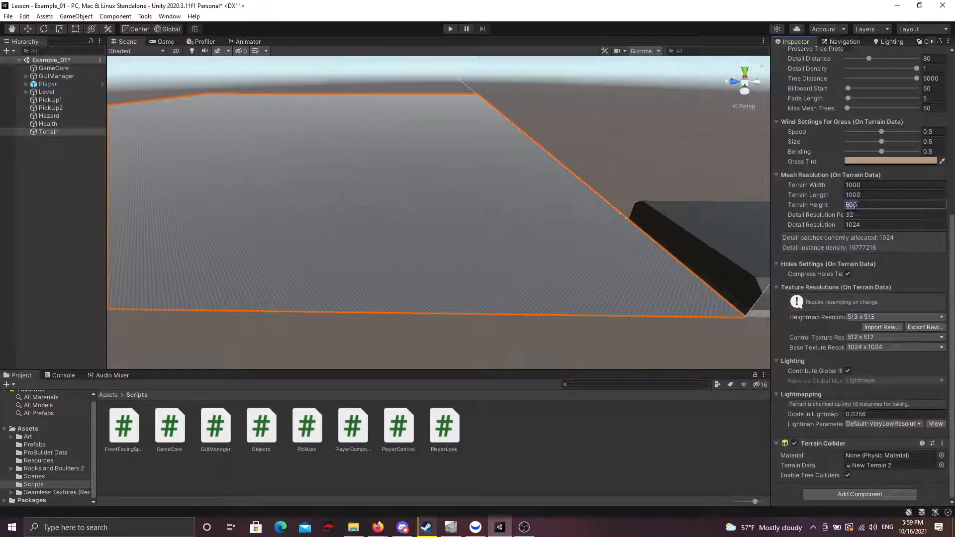
scroll(825, 234, up, 10)
click(846, 139)
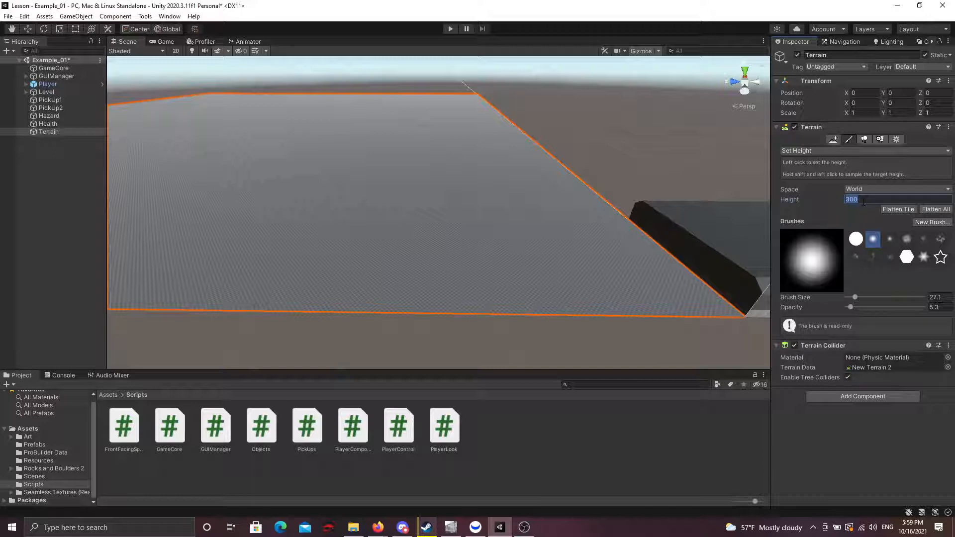
click(896, 208)
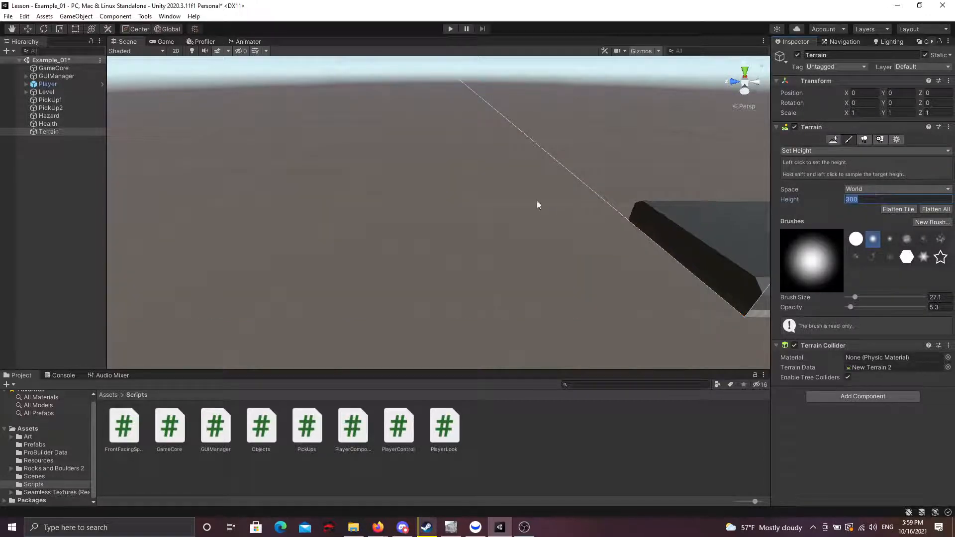
Set the terrain's Y position to -300
right_drag(537, 203, 507, 24)
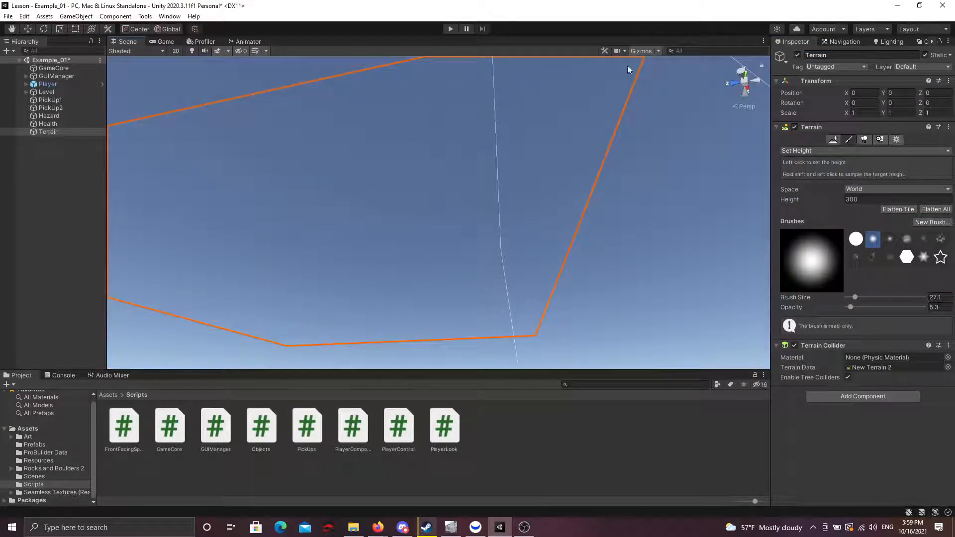
click(895, 93)
text(-300)
right_drag(435, 226, 451, 381)
right_drag(413, 208, 412, 241)
Try sculpting a mound and a curved ridge around it on the terrain with Raise or Lower Terrain
click(818, 149)
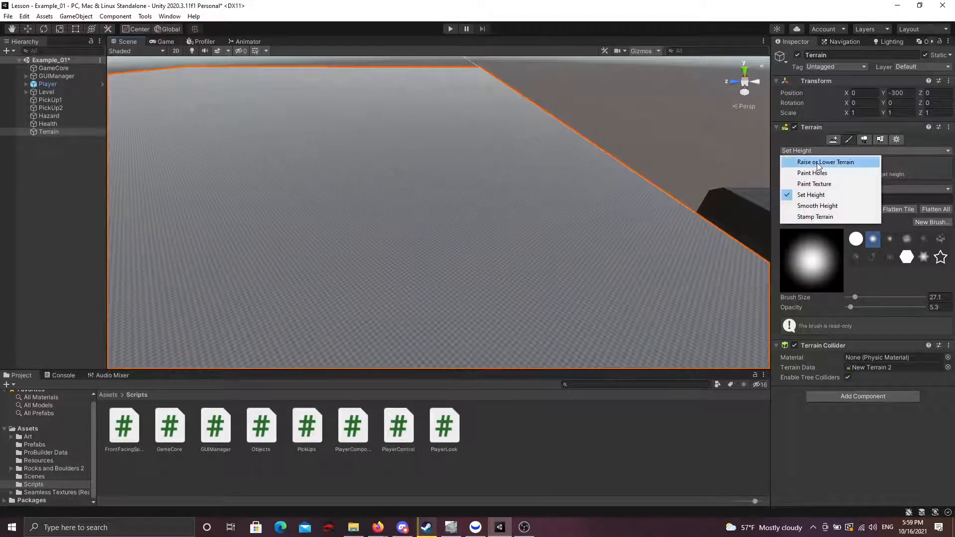
click(822, 163)
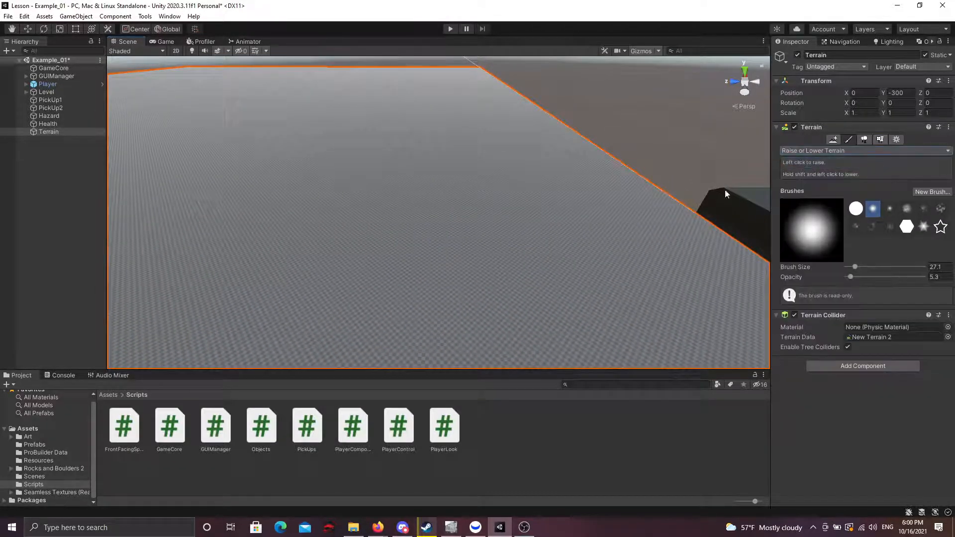
mouse_move(512, 222)
right_down()
mouse_move(496, 246)
mouse_move(519, 227)
right_up()
drag(518, 228, 444, 227)
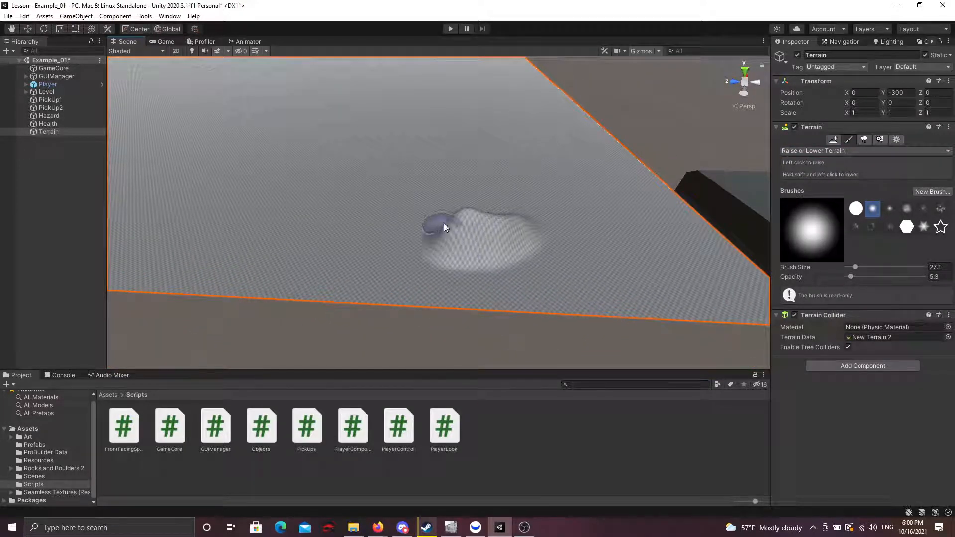
drag(639, 253, 590, 229)
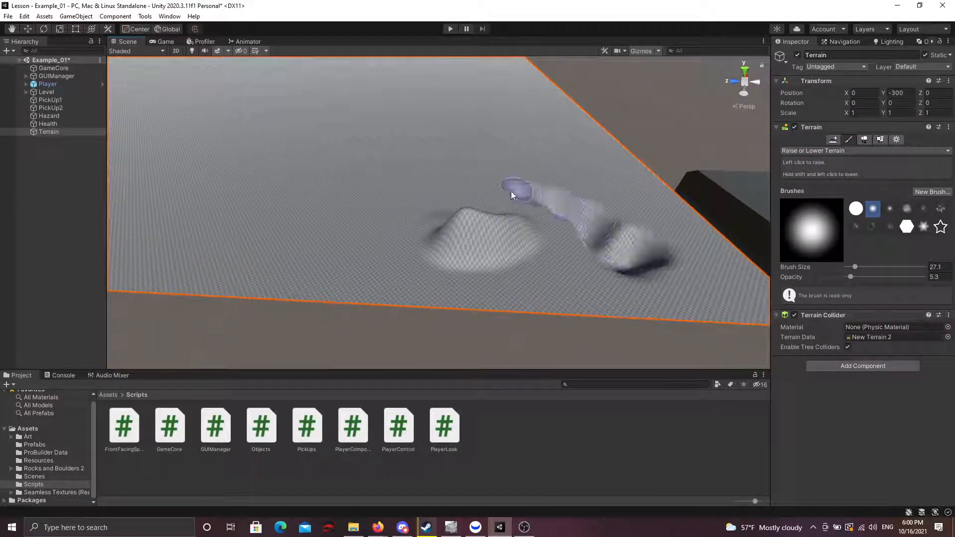
drag(512, 195, 384, 208)
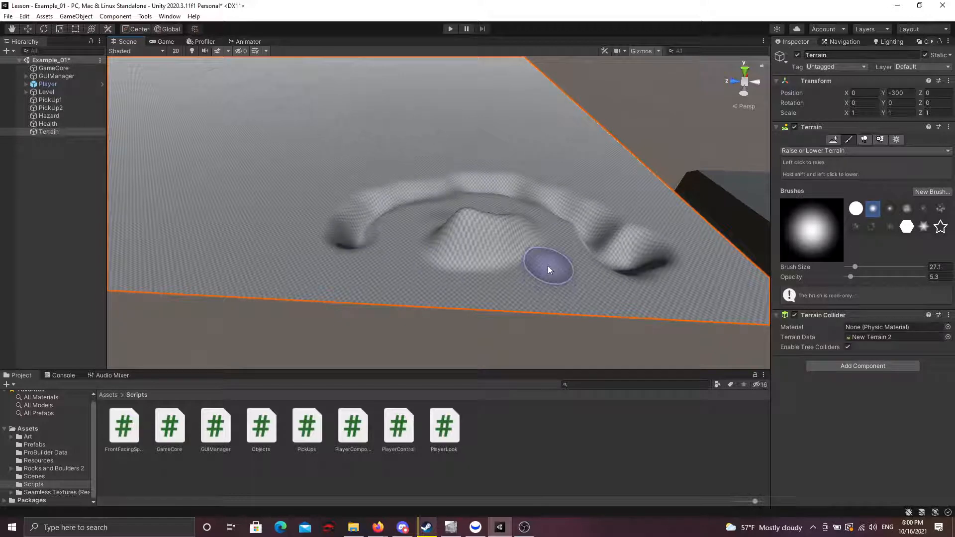
Undo the raised mound and ridge strokes on the terrain
key(ctrl+z)
key(ctrl+z)
key(ctrl+z)
key(s)
mouse_move(501, 239)
right_down()
mouse_move(477, 216)
mouse_move(484, 209)
mouse_move(473, 222)
right_up()
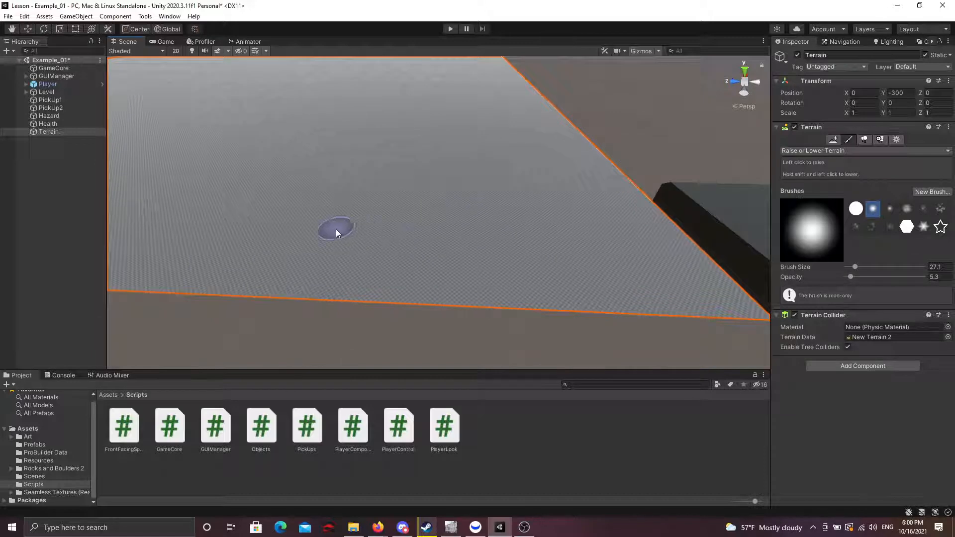
right_drag(392, 219, 376, 197)
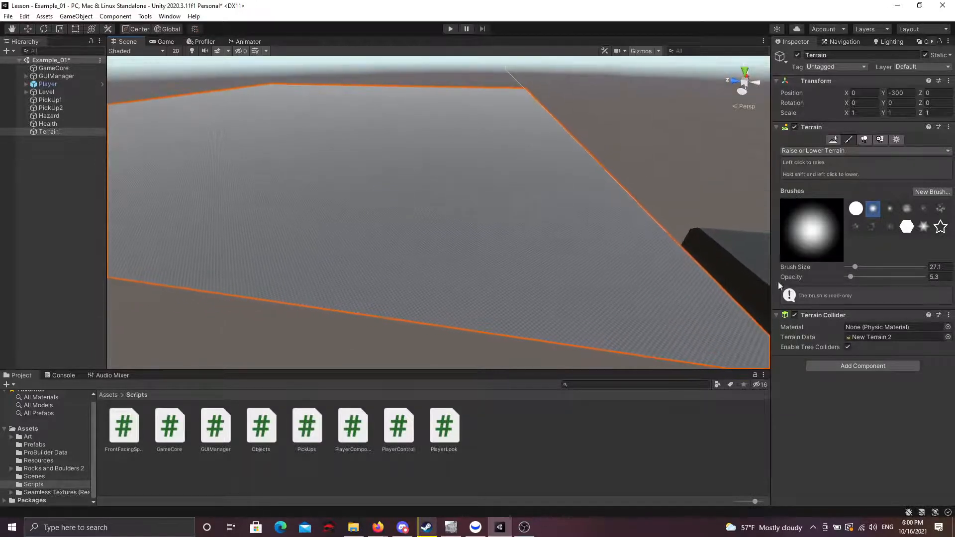
Compare the Set Height value with the Terrain Height under Mesh Resolution and the terrain's Y position
click(850, 151)
click(820, 198)
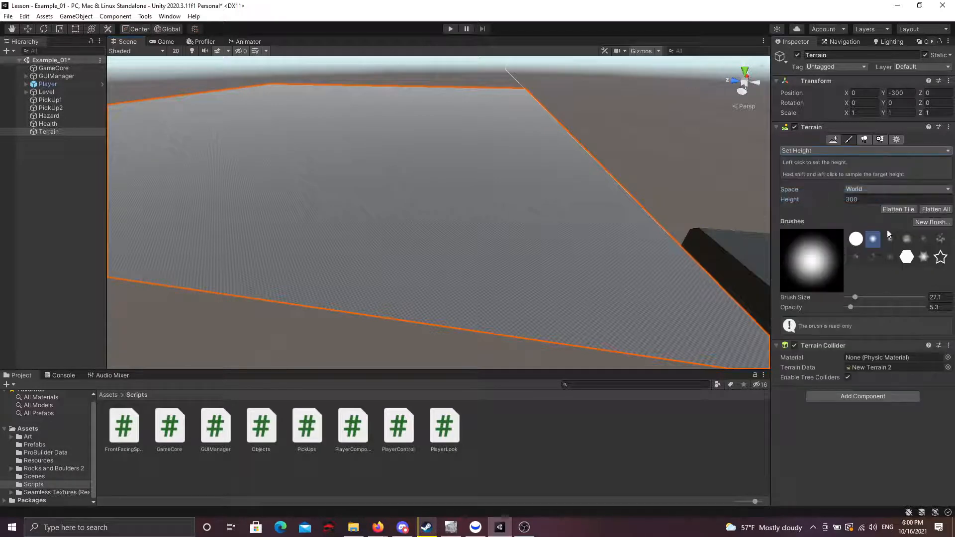
click(851, 200)
click(896, 139)
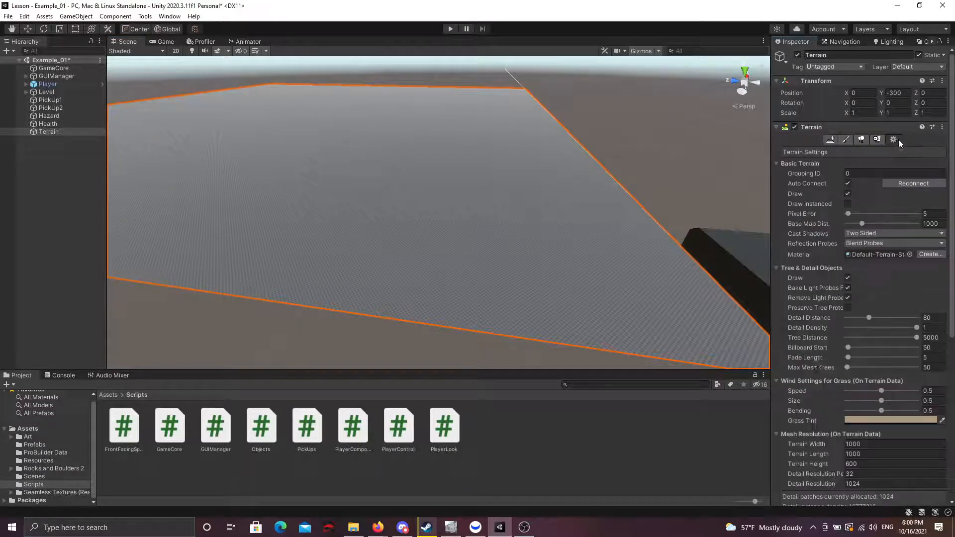
scroll(865, 248, down, 3)
click(871, 374)
drag(852, 376, 845, 374)
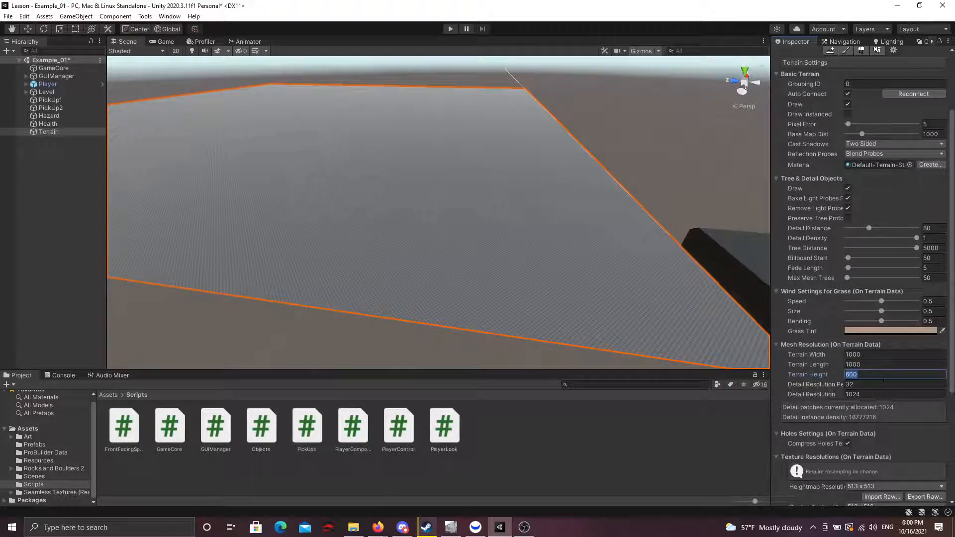
scroll(883, 234, up, 3)
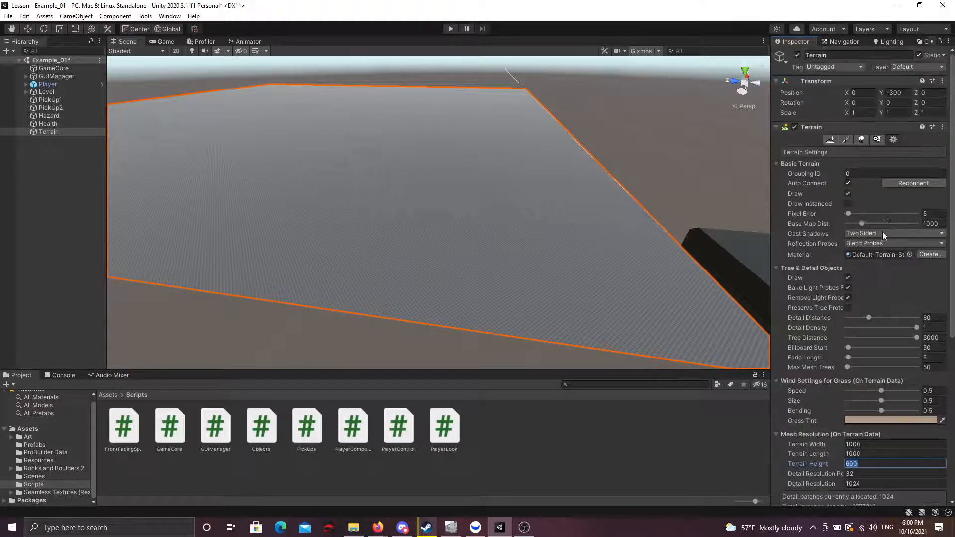
click(846, 140)
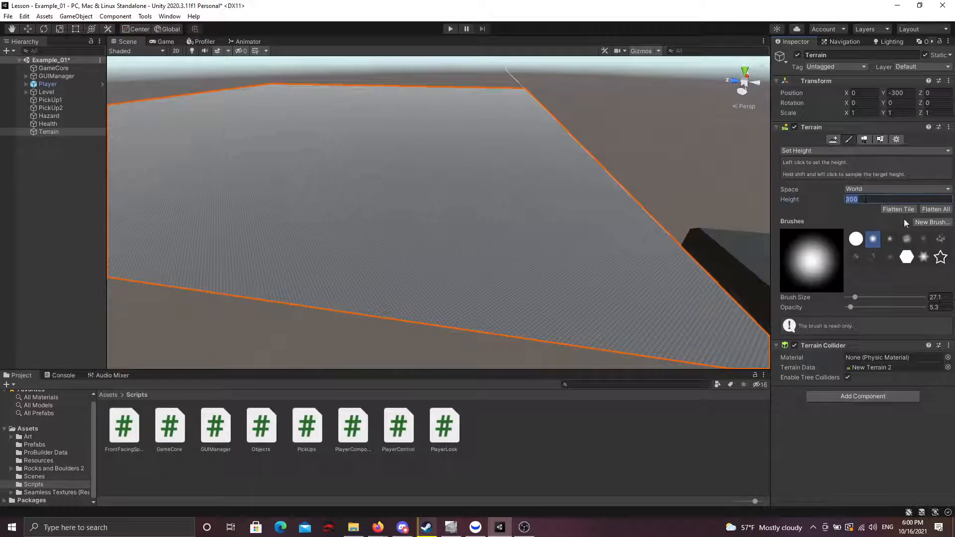
click(858, 199)
double_click(871, 199)
click(872, 199)
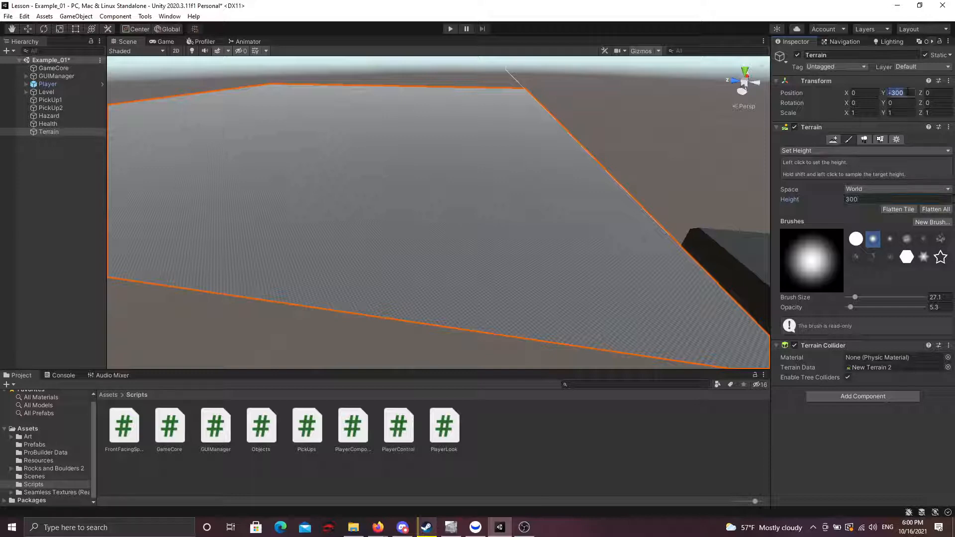
Switch the terrain painting tool to Raise or Lower Terrain, ready for sculpting the flattened tile
right_drag(341, 204, 368, 199)
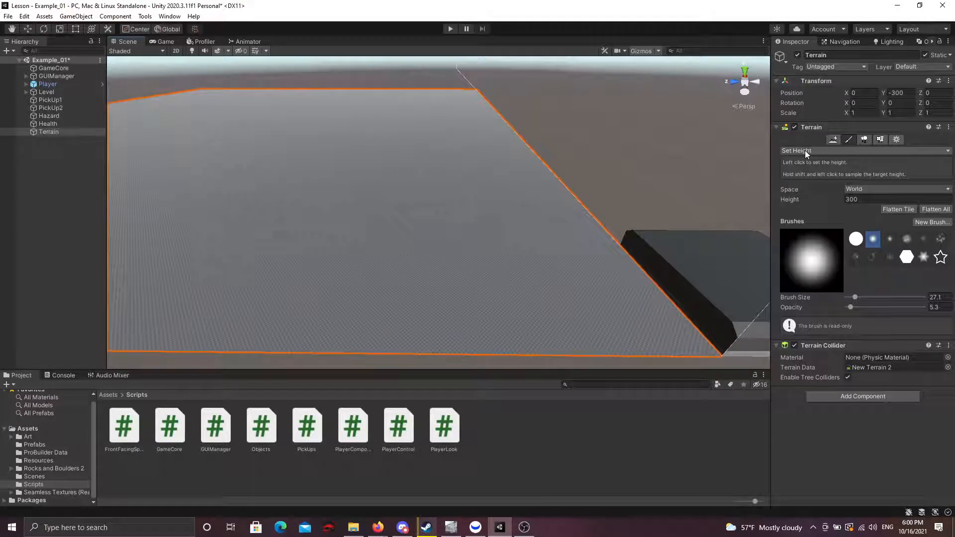
click(806, 151)
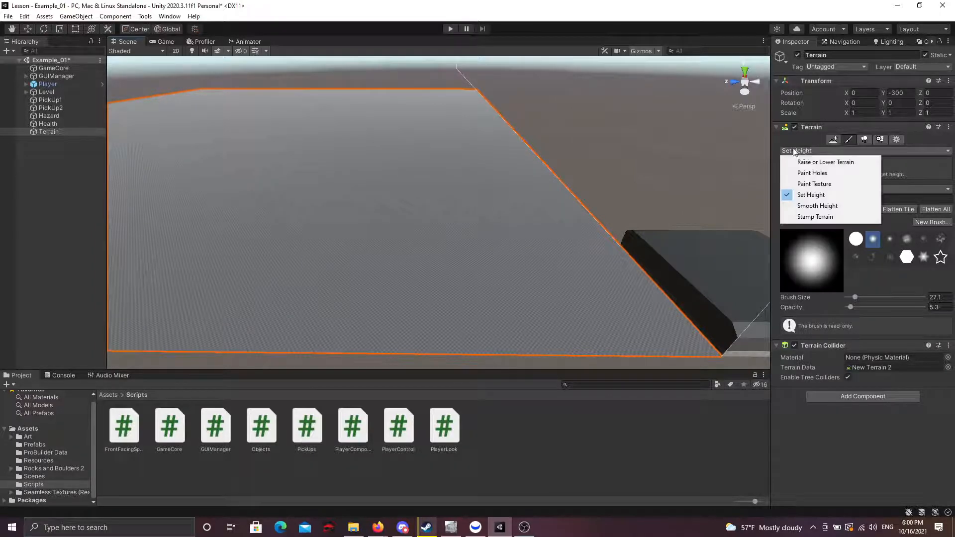
click(831, 162)
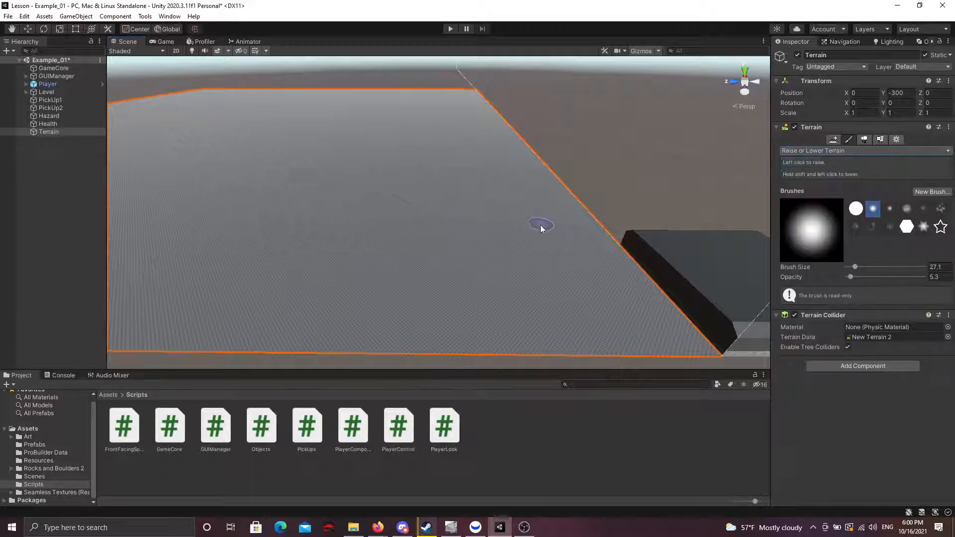
scroll(537, 226, up, 3)
alt+drag(534, 230, 537, 247)
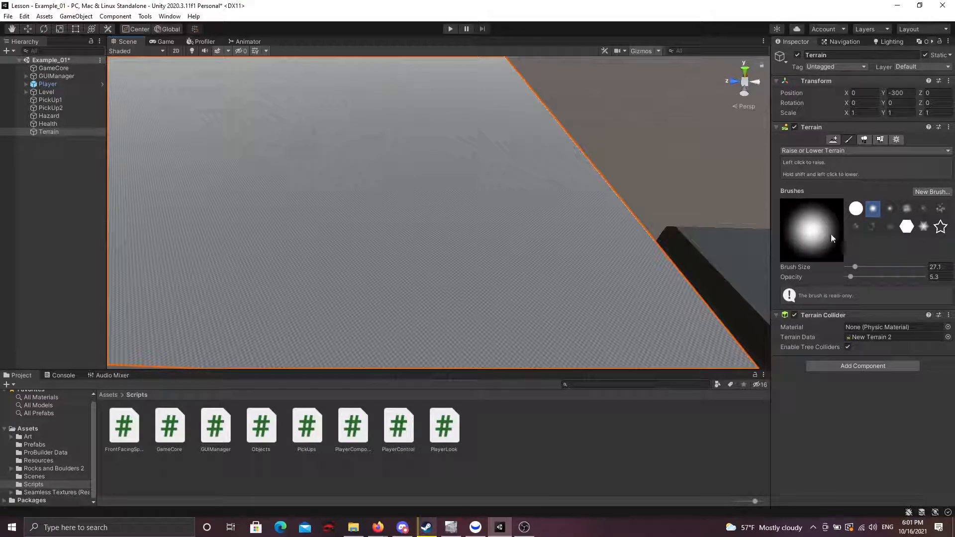
Try raising two ridges and a tall peak on the terrain with brush size 68 and opacity 5.9
mouse_move(855, 268)
mouse_down()
mouse_move(867, 267)
mouse_move(849, 273)
mouse_move(855, 278)
mouse_move(884, 279)
mouse_move(851, 291)
mouse_up()
right_drag(520, 198, 467, 201)
right_drag(492, 234, 486, 232)
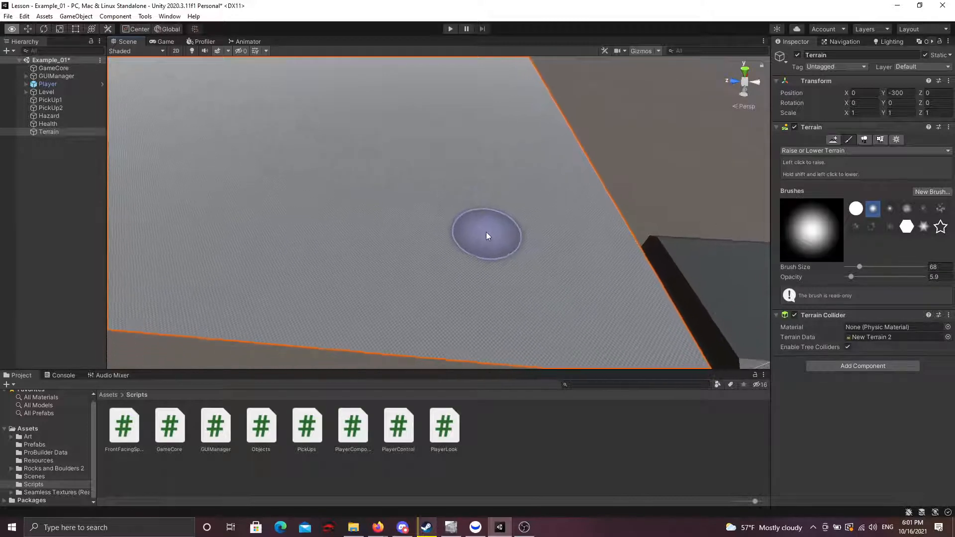
mouse_move(486, 232)
mouse_down()
mouse_move(351, 233)
mouse_move(247, 206)
mouse_move(247, 168)
mouse_move(446, 145)
mouse_up()
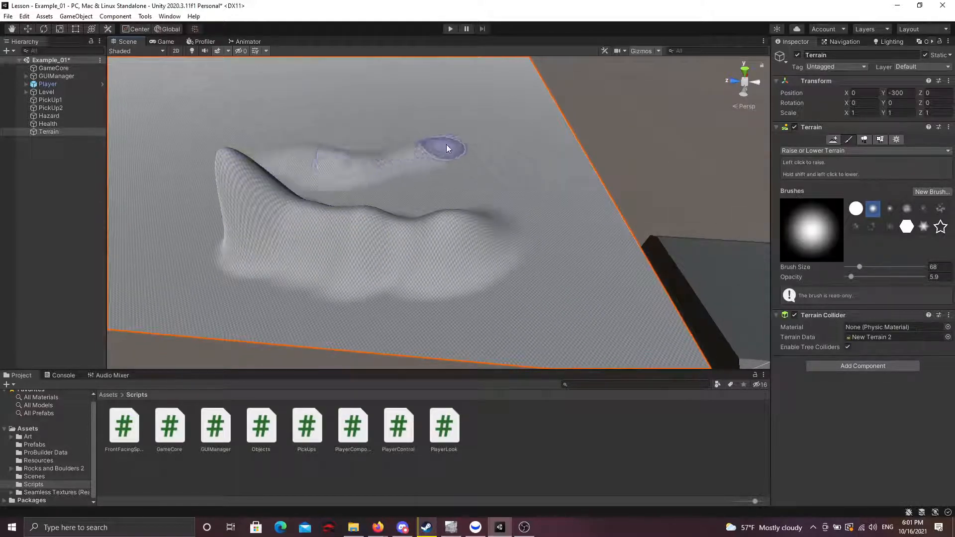
mouse_move(526, 169)
mouse_down()
mouse_move(577, 244)
mouse_move(525, 283)
mouse_move(546, 275)
mouse_move(592, 198)
mouse_move(508, 186)
mouse_up()
key(Down)
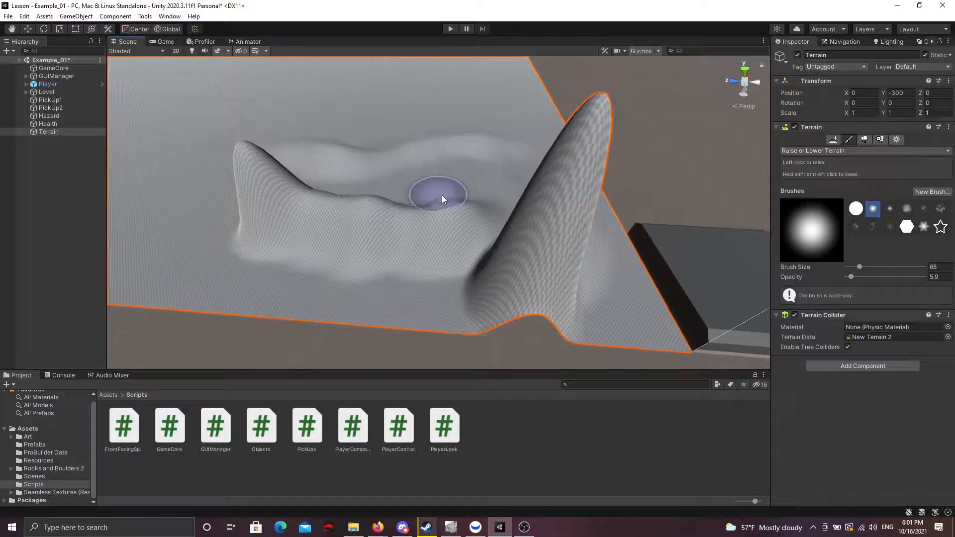
Try lowering the tall peak and carving hollows into the front ridge with the same brush
mouse_move(617, 157)
shift+mouse_down()
mouse_move(600, 139)
mouse_move(530, 248)
mouse_move(531, 261)
mouse_move(464, 262)
mouse_move(346, 234)
mouse_move(387, 277)
mouse_move(388, 244)
mouse_move(405, 281)
mouse_move(374, 280)
shift+mouse_up()
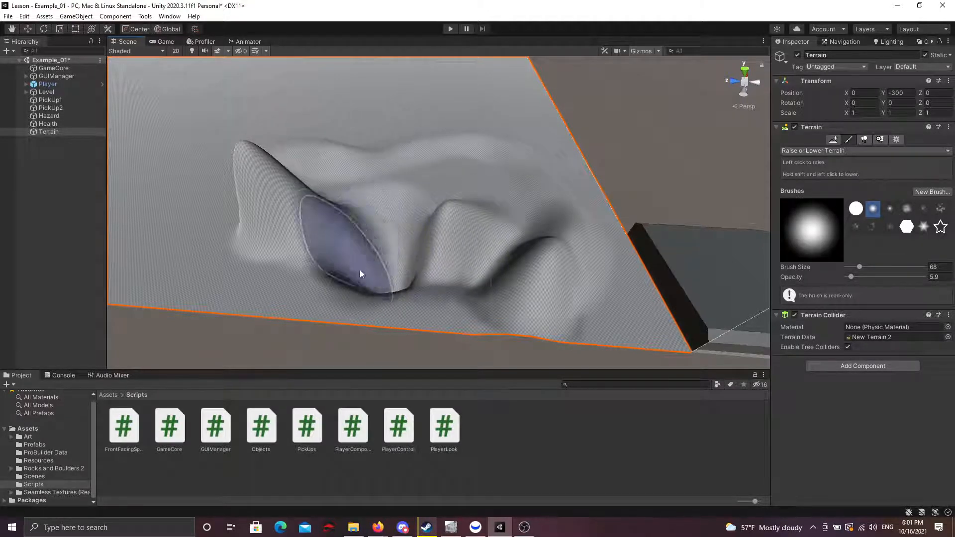
mouse_move(399, 251)
alt+mouse_down()
mouse_move(358, 196)
mouse_move(413, 262)
mouse_move(422, 256)
alt+mouse_up()
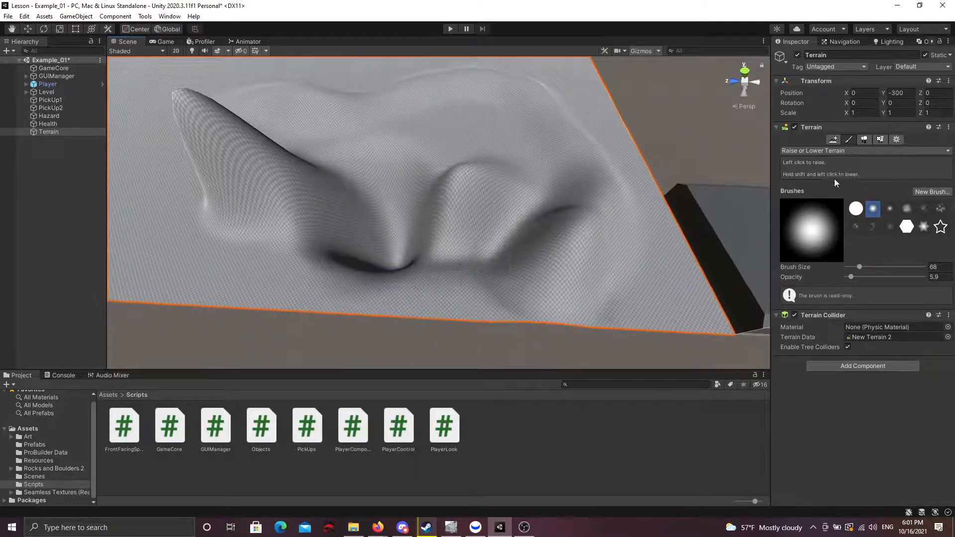
click(816, 151)
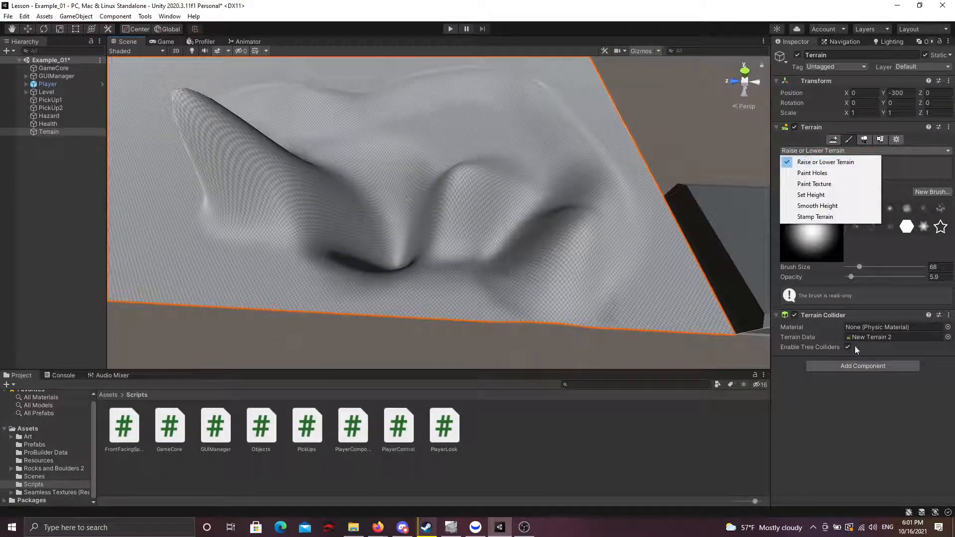
click(847, 409)
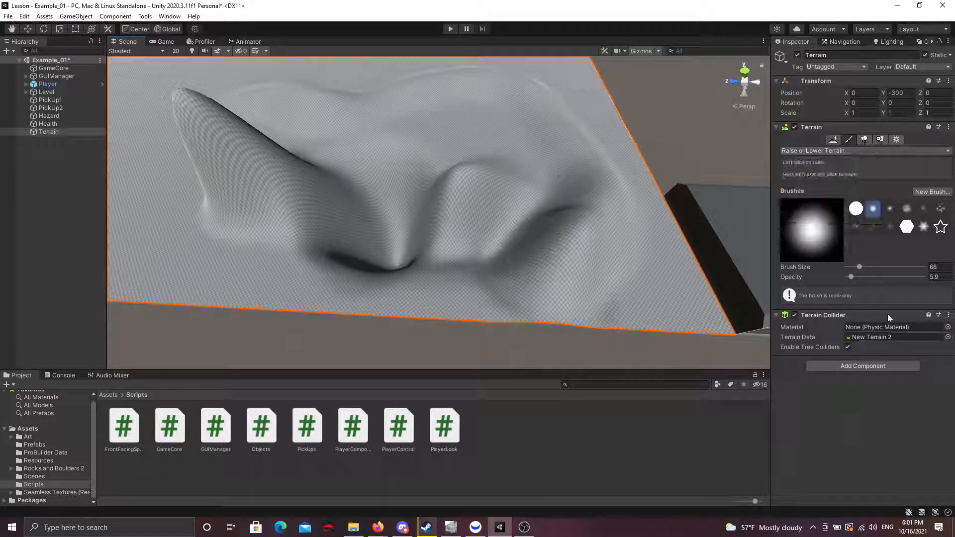
Try raising a flat-topped plateau beside the ridges with the solid round brush
click(855, 209)
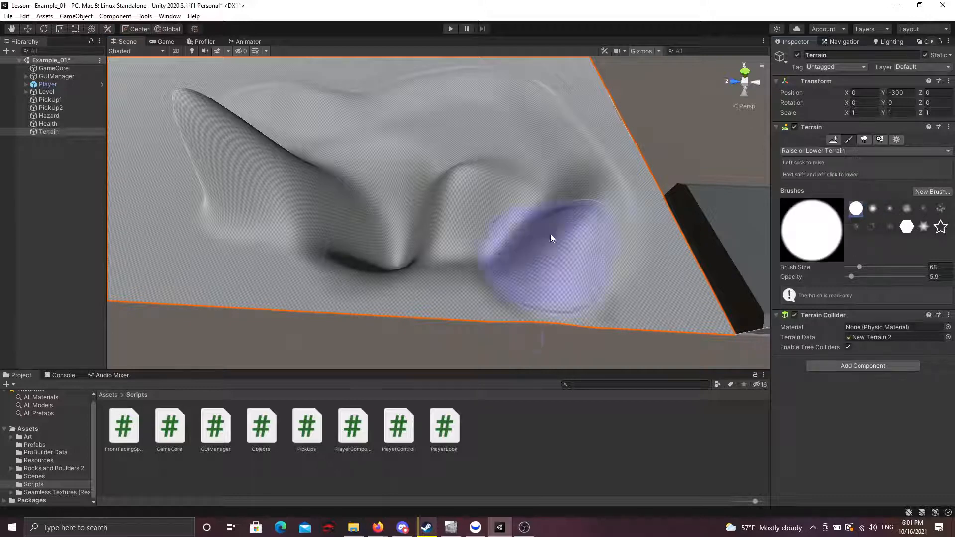
mouse_move(550, 234)
alt+mouse_down()
mouse_move(535, 236)
mouse_move(571, 228)
mouse_move(547, 226)
alt+mouse_up()
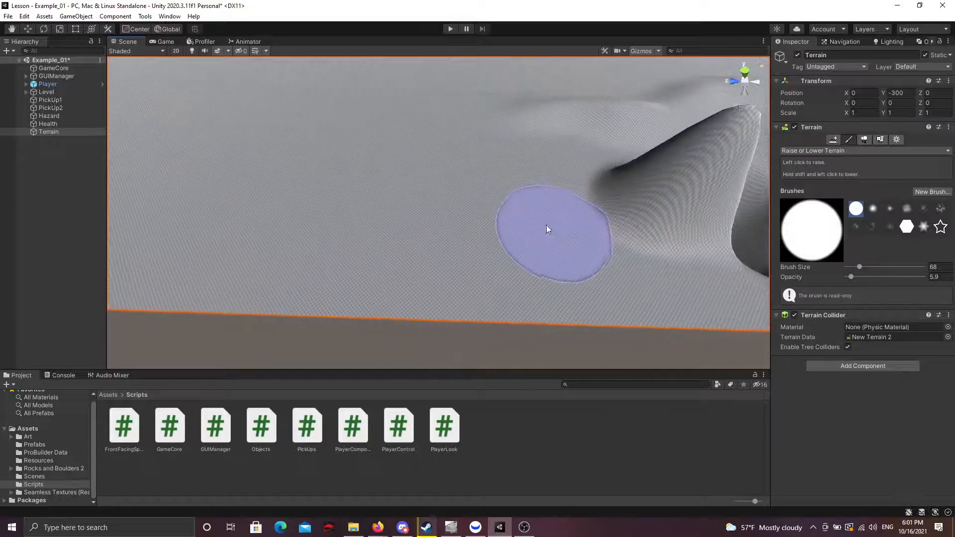
mouse_move(427, 210)
mouse_down()
mouse_move(512, 207)
mouse_move(521, 159)
mouse_move(550, 170)
mouse_move(600, 166)
mouse_move(607, 148)
mouse_move(517, 149)
mouse_move(478, 168)
mouse_move(443, 171)
mouse_move(488, 166)
mouse_move(479, 167)
mouse_up()
right_drag(478, 166, 477, 166)
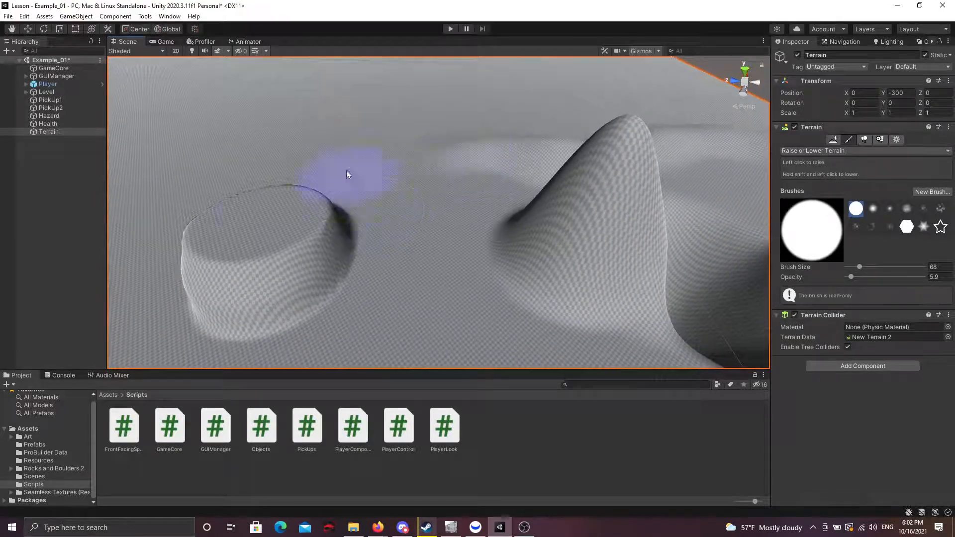
mouse_move(461, 187)
alt+mouse_down()
mouse_move(539, 166)
mouse_move(463, 187)
alt+mouse_up()
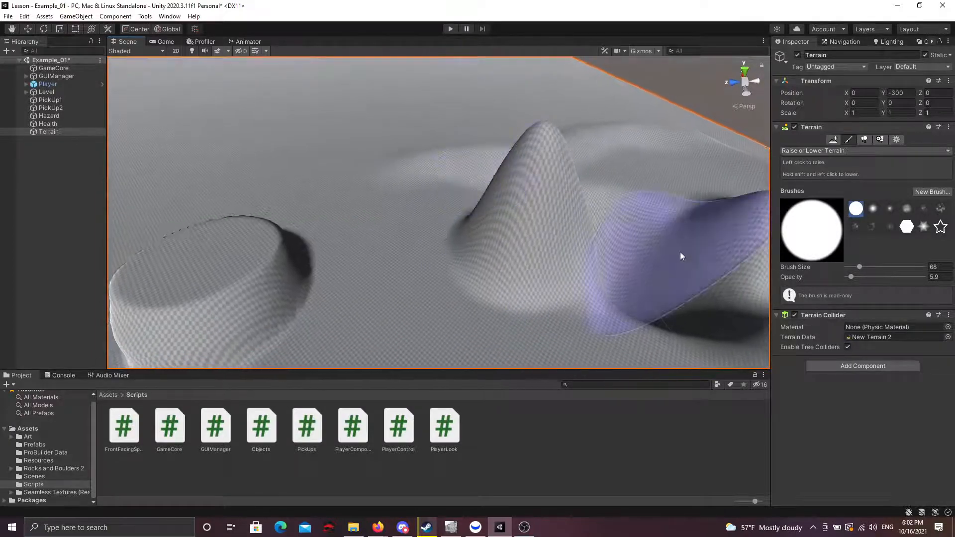
Reselect the soft round brush and undo all the ridge, hollow and plateau strokes on the terrain
click(873, 208)
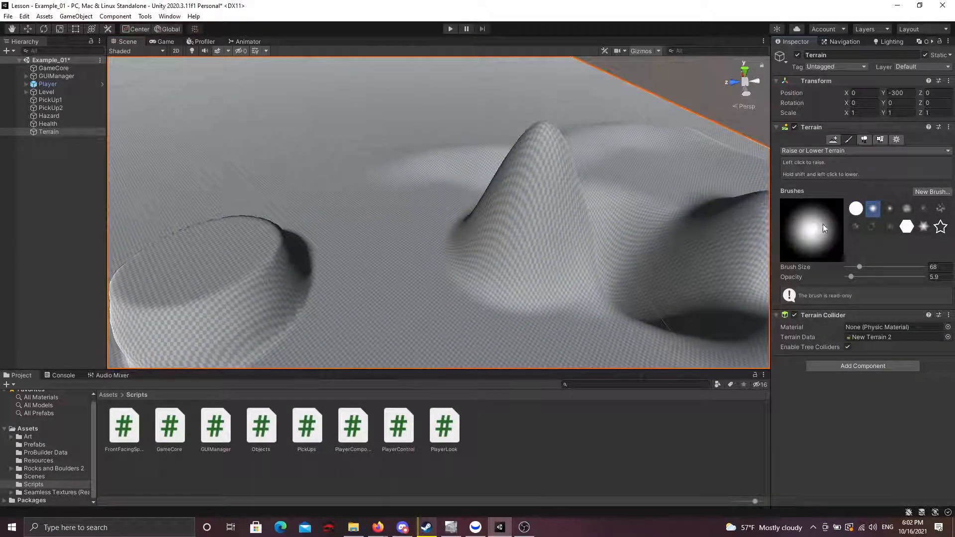
alt+drag(553, 237, 429, 251)
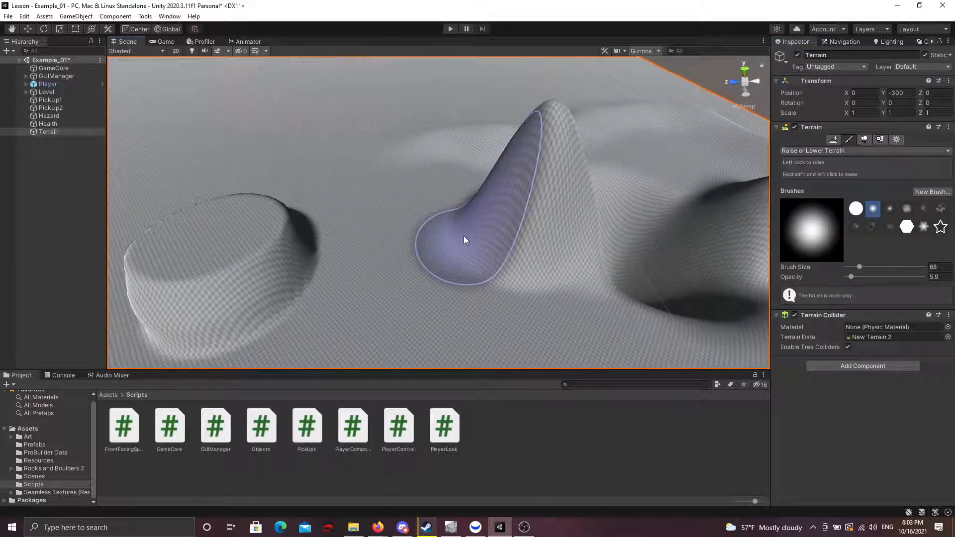
key(ctrl+z)
key(ctrl+z)
key(ctrl+z)
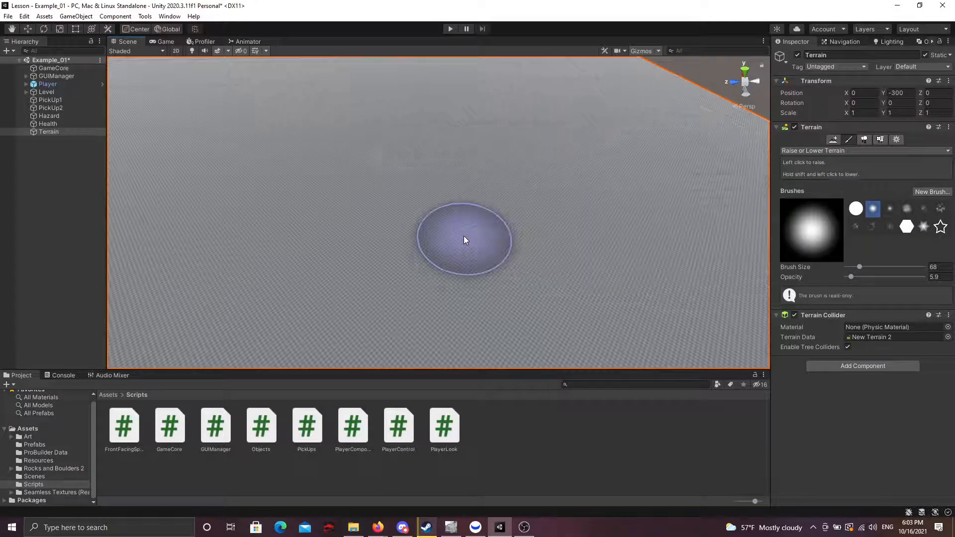
Switch the scene to an orthographic top view and bring the flat terrain into frame
mouse_move(441, 253)
alt+mouse_down()
mouse_move(454, 249)
mouse_move(458, 209)
mouse_move(411, 201)
alt+mouse_up()
key(s)
right_drag(411, 200, 412, 201)
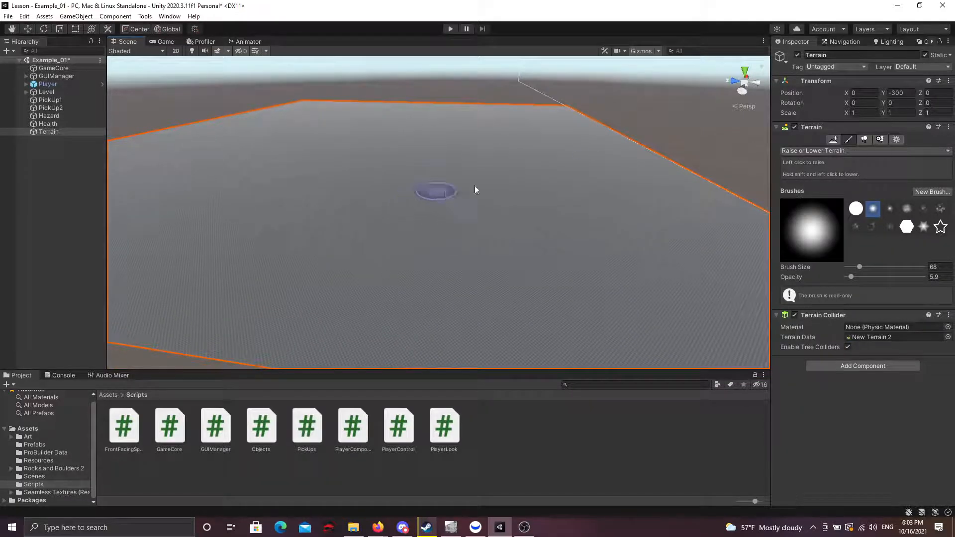
click(745, 71)
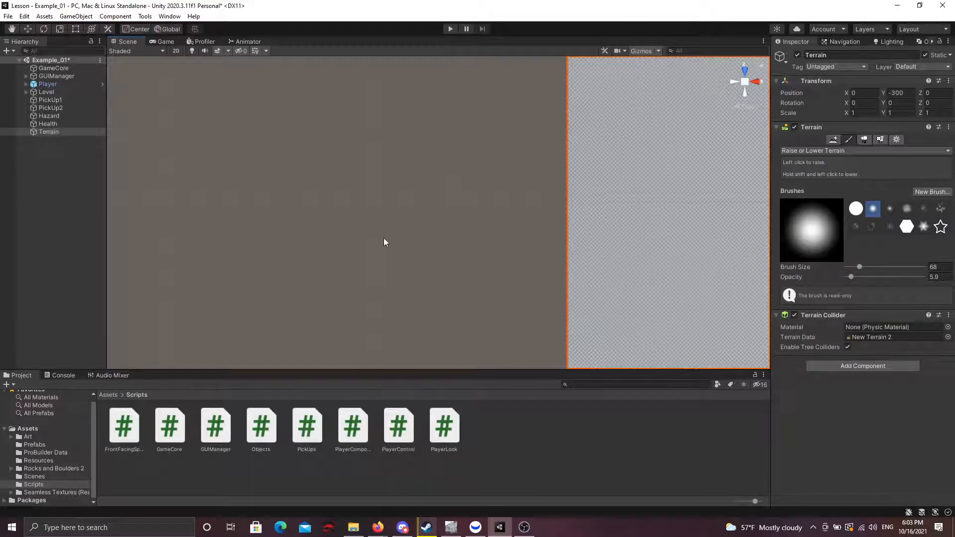
click(744, 82)
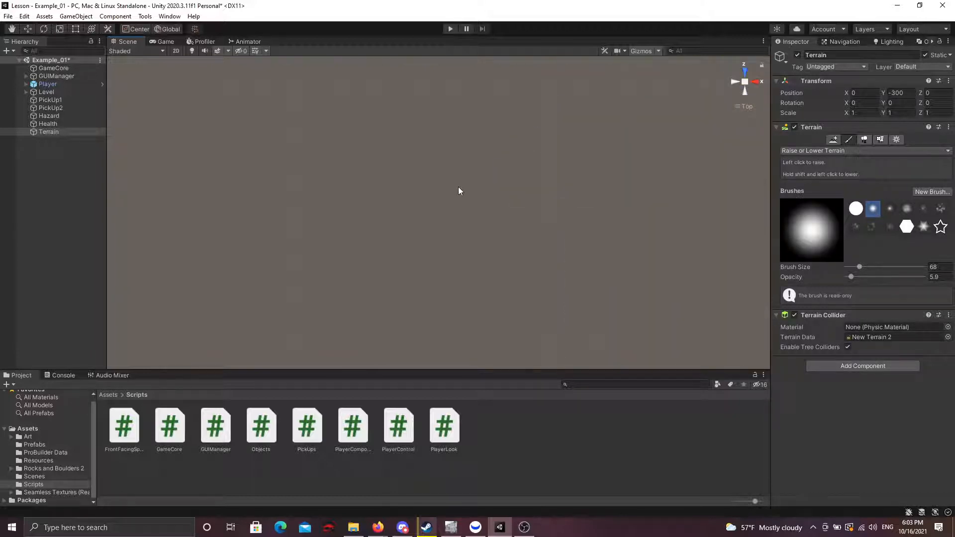
mouse_move(563, 199)
middle_down()
mouse_move(303, 220)
mouse_move(28, 224)
middle_up()
scroll(384, 214, down, 12)
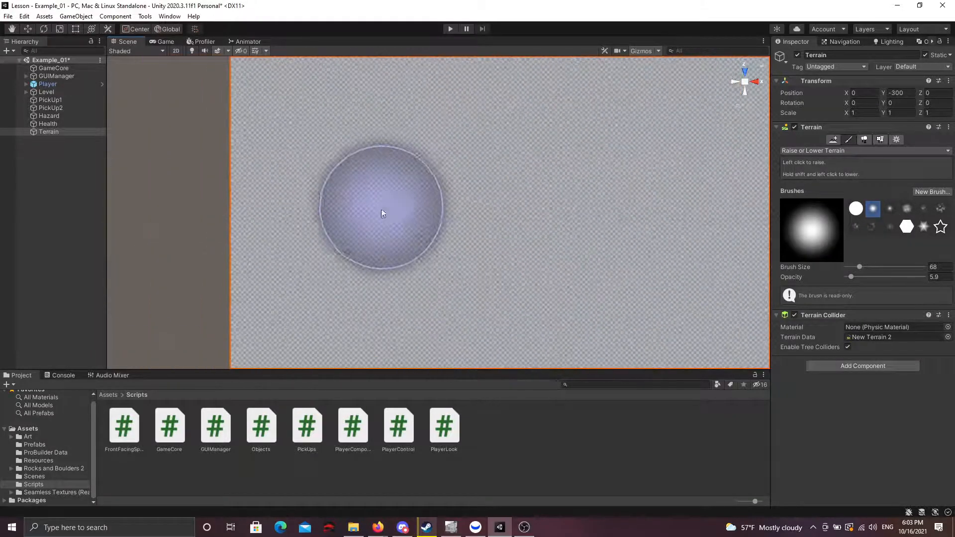
scroll(396, 233, down, 4)
middle_drag(564, 226, 416, 220)
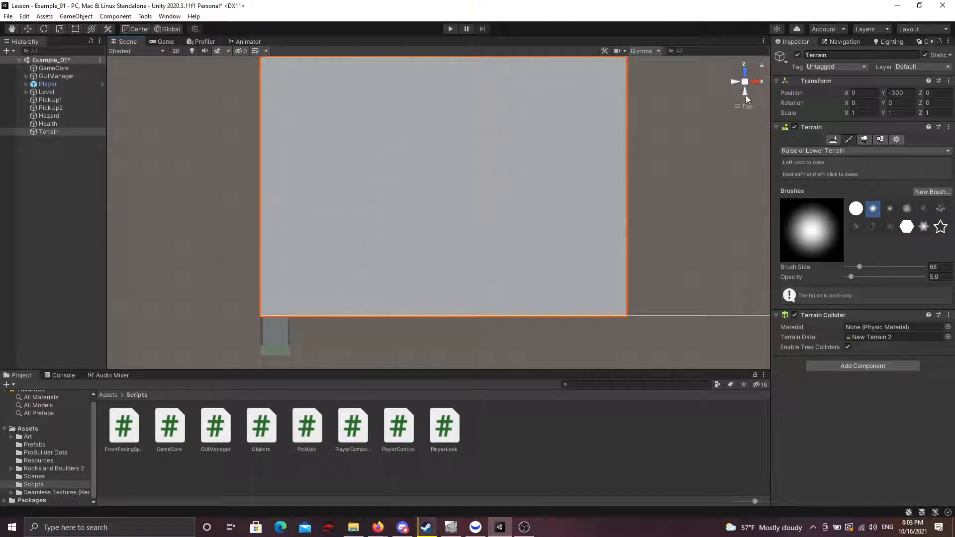
Examine the flat terrain and the existing level edge-on from the orthographic back view
click(745, 94)
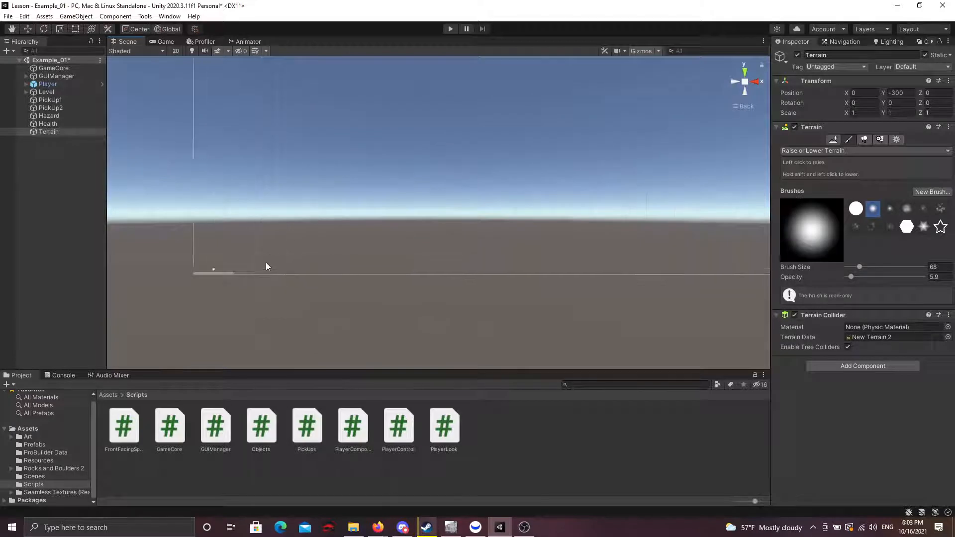
scroll(219, 286, up, 5)
middle_drag(218, 286, 528, 227)
scroll(299, 285, up, 3)
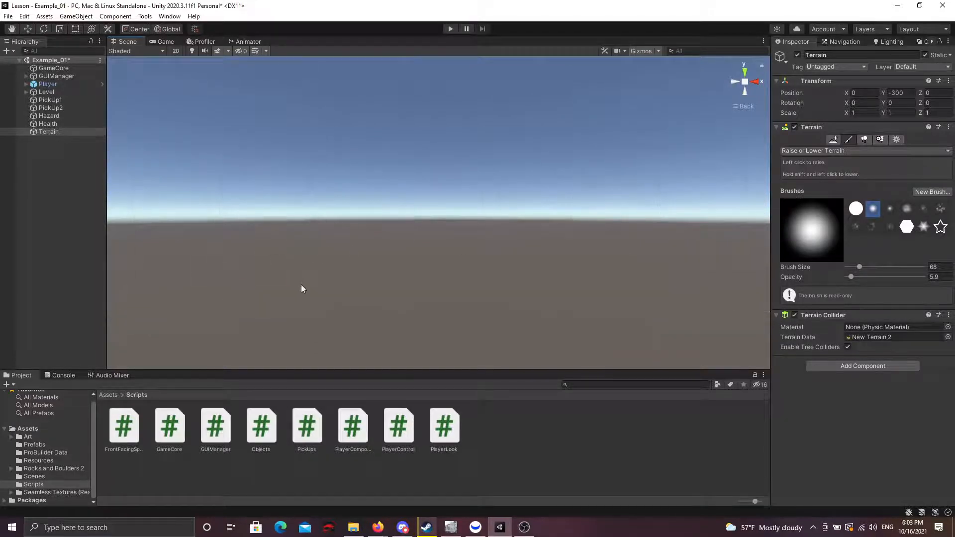
scroll(318, 282, down, 2)
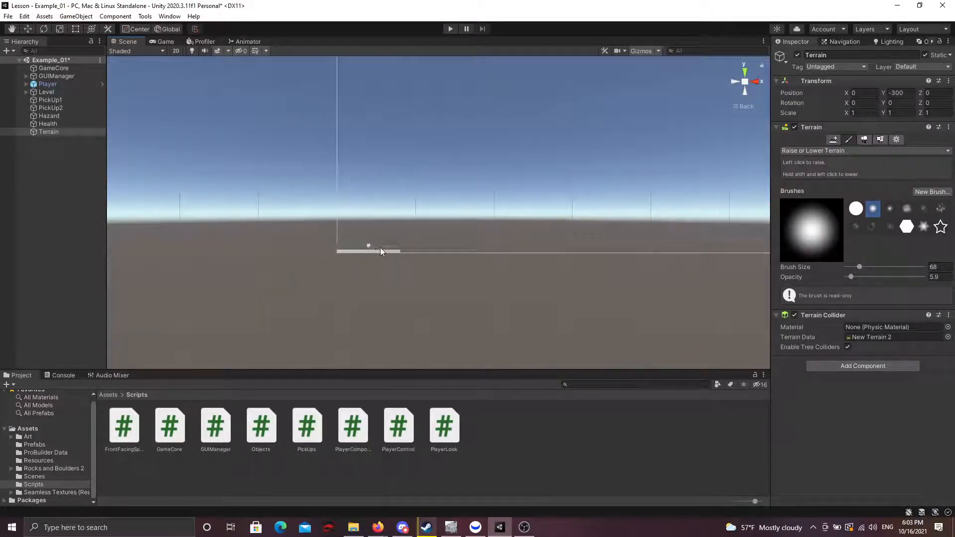
scroll(380, 250, down, 2)
scroll(554, 175, up, 2)
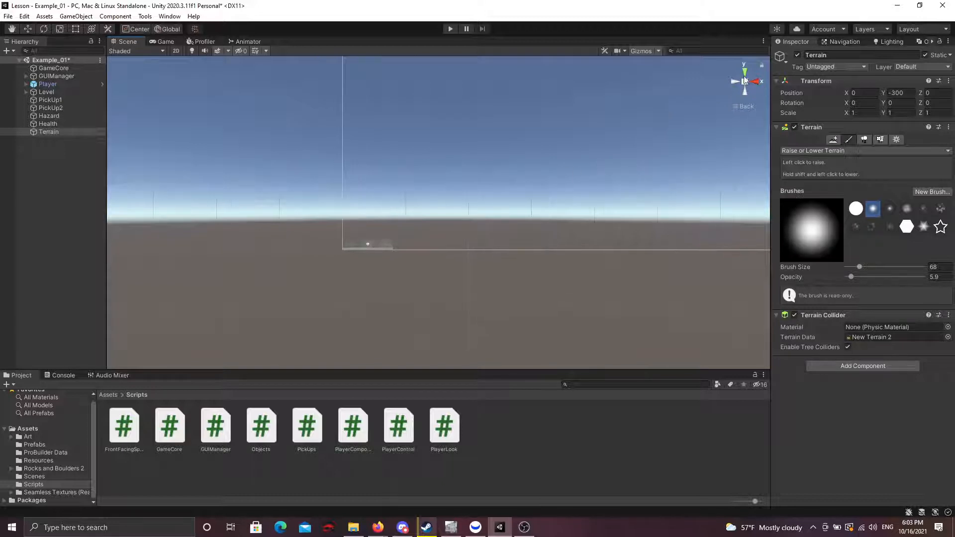
Return to the orthographic top view and frame the entire terrain square for painting
click(745, 72)
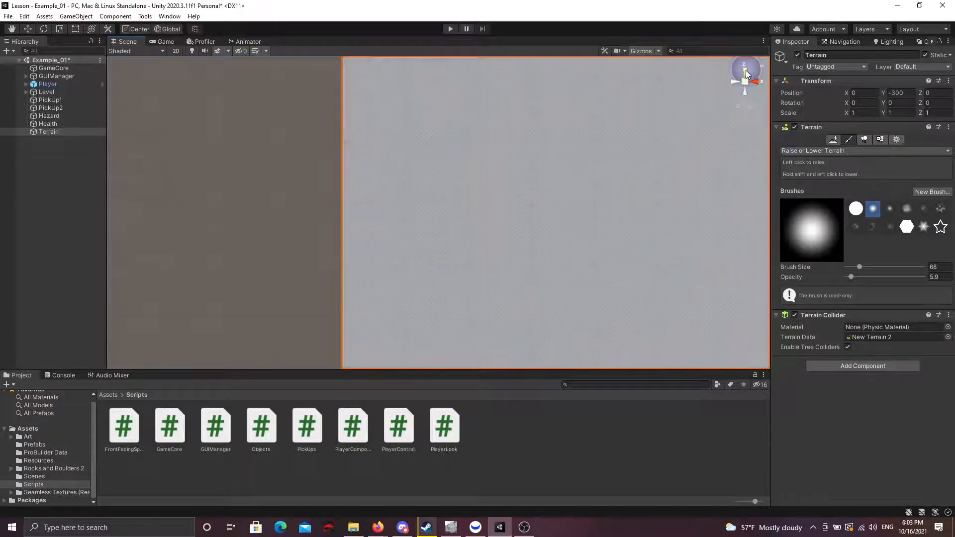
middle_drag(391, 210, 224, 197)
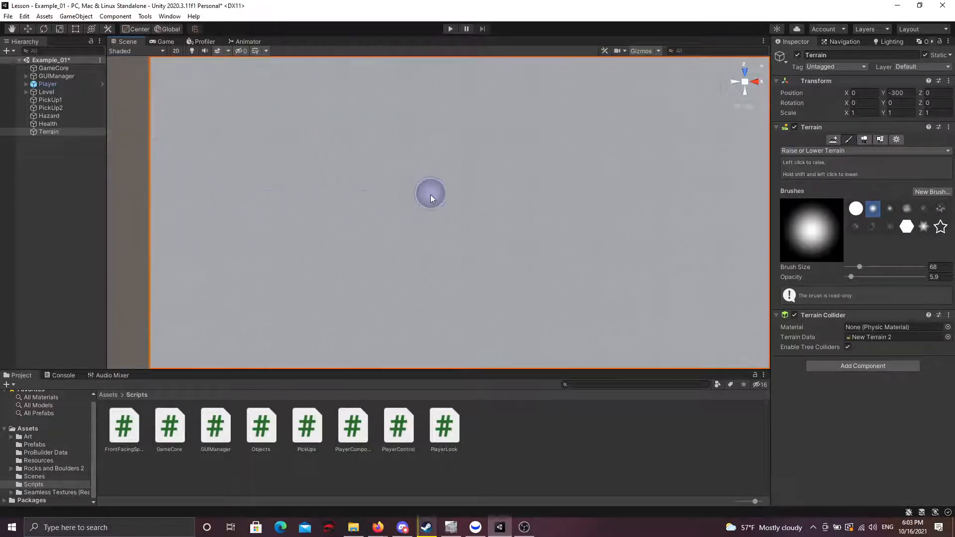
scroll(431, 195, down, 3)
middle_drag(439, 161, 450, 222)
scroll(482, 230, down, 3)
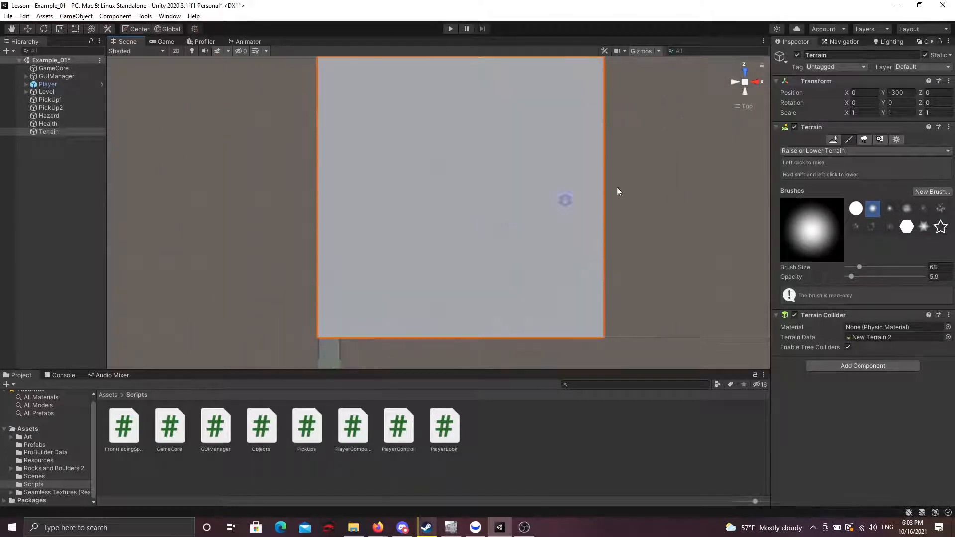
click(745, 82)
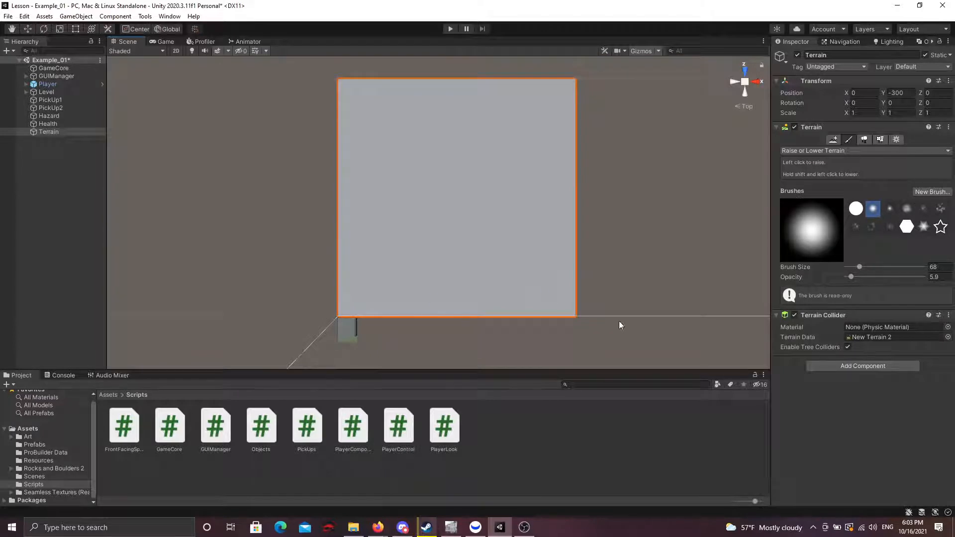
click(745, 83)
middle_drag(423, 202, 415, 220)
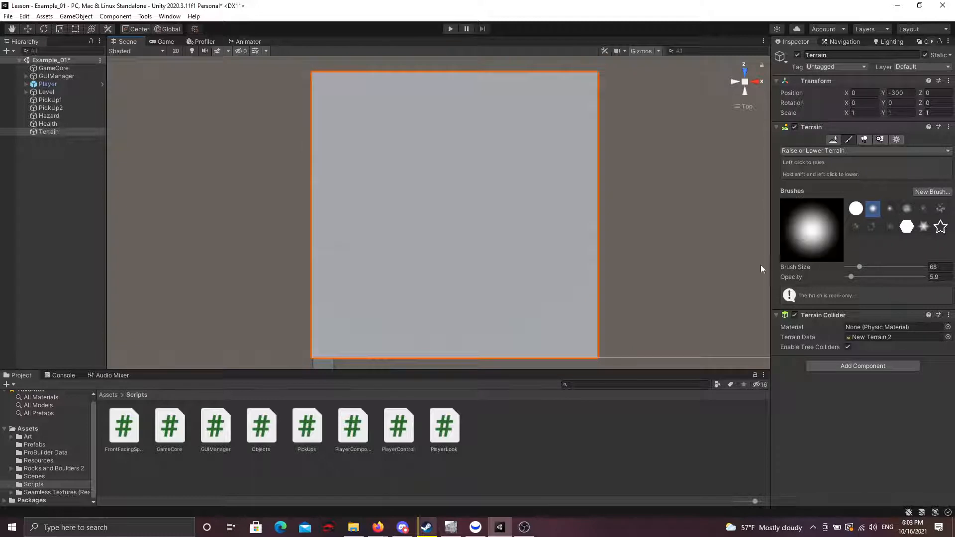
Raise uneven hills along all four borders of the terrain with brush size 96 and opacity 7.2
click(860, 267)
click(852, 277)
drag(488, 85, 450, 83)
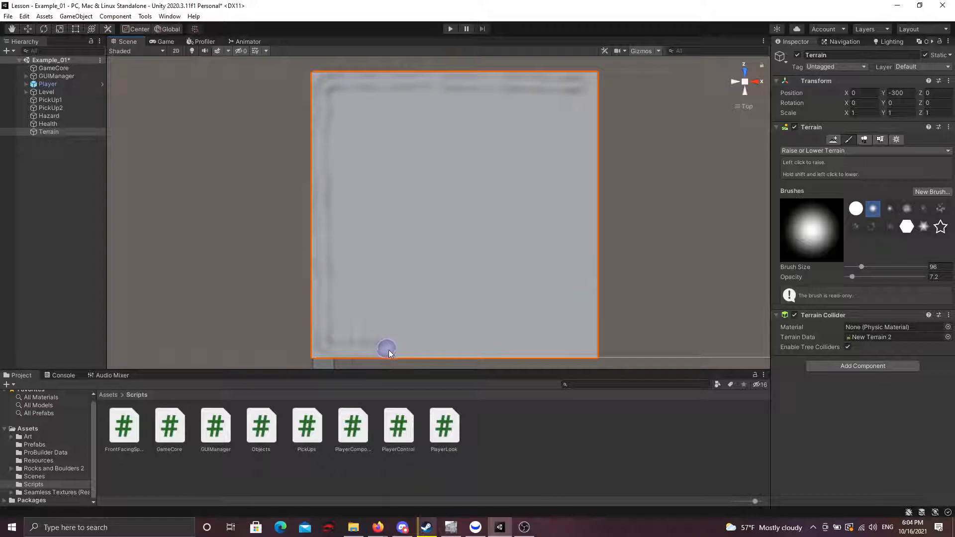
mouse_move(441, 351)
mouse_down()
mouse_move(514, 348)
mouse_move(584, 200)
mouse_move(584, 154)
mouse_move(584, 335)
mouse_up()
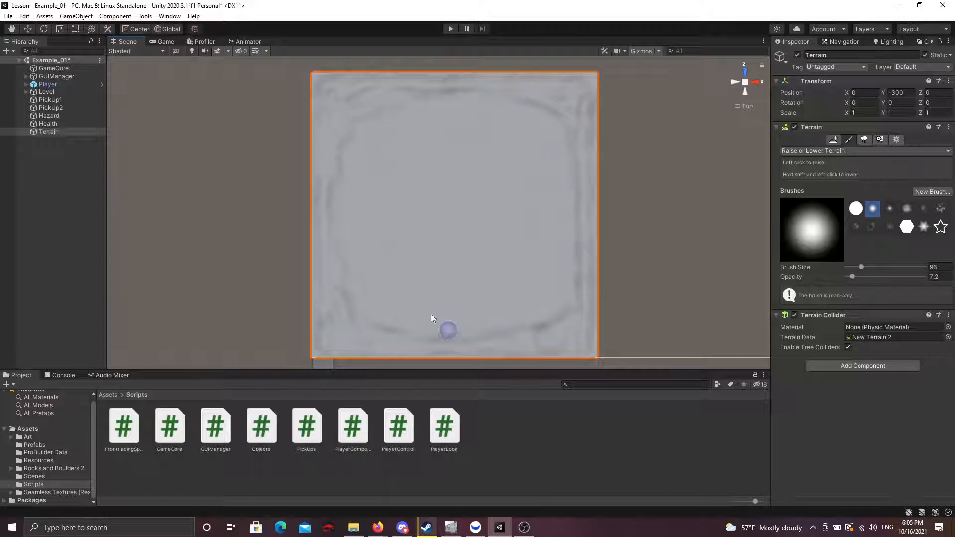
Examine the border hills from the back view, then in perspective from inside the terrain
click(745, 93)
scroll(438, 231, up, 5)
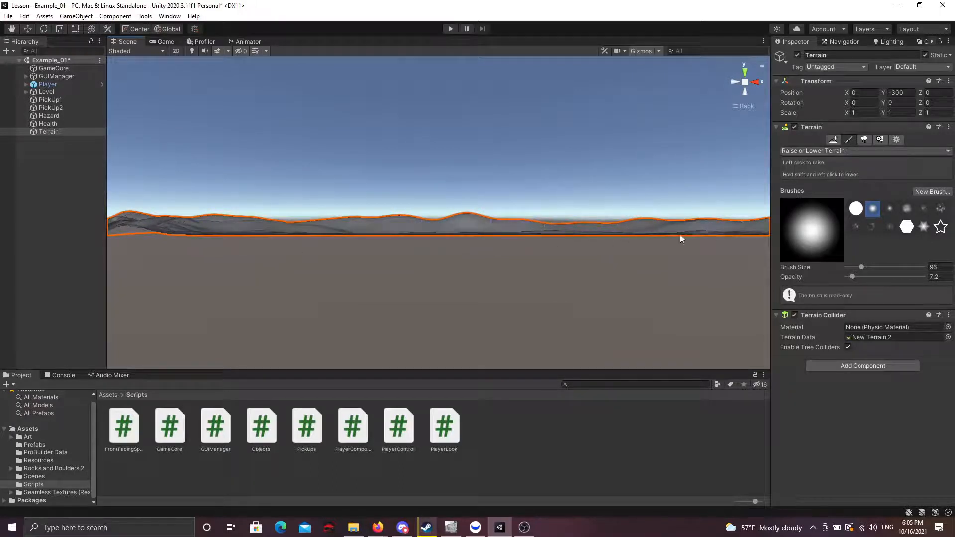
scroll(370, 223, down, 5)
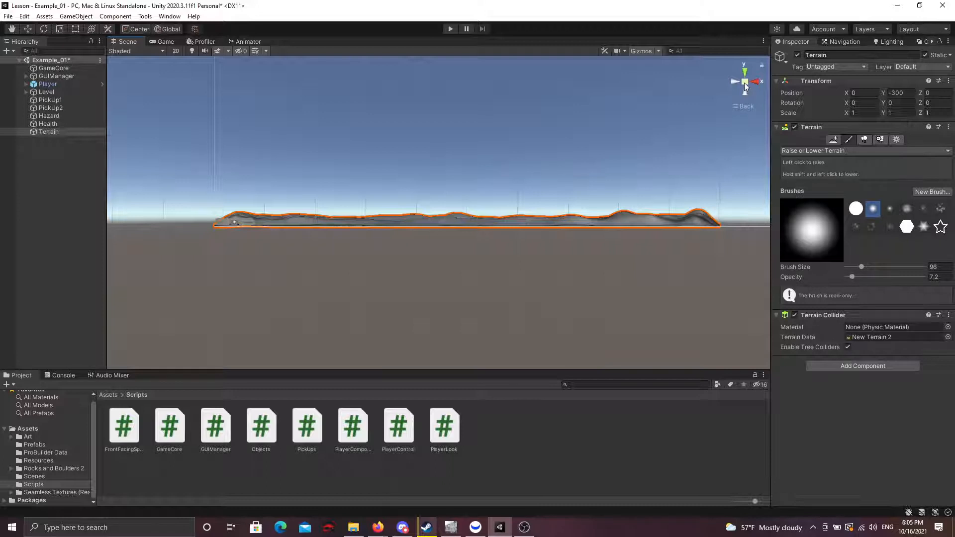
click(745, 81)
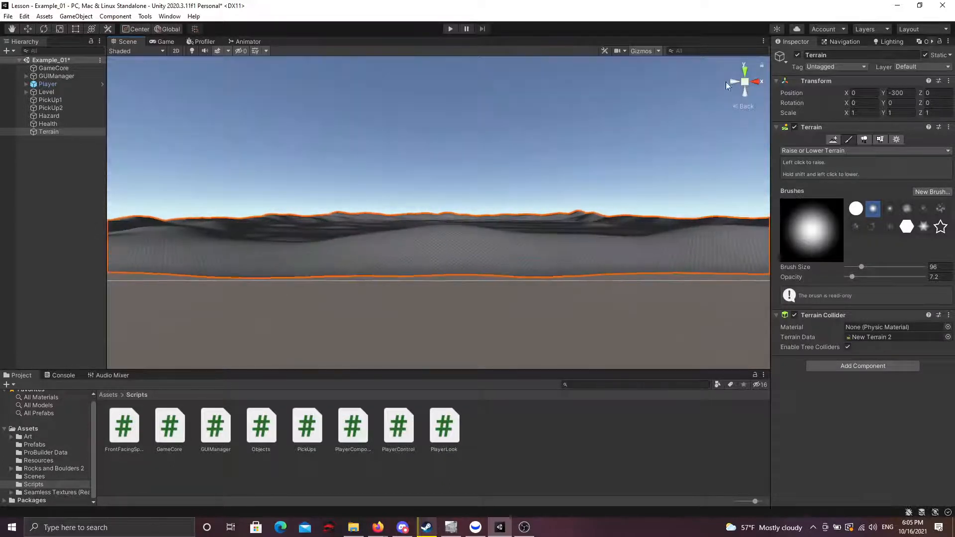
mouse_move(500, 238)
right_down()
mouse_move(488, 269)
mouse_move(443, 273)
mouse_move(441, 301)
mouse_move(326, 286)
mouse_move(382, 289)
mouse_move(463, 375)
mouse_move(495, 320)
mouse_move(494, 289)
right_up()
key(w)
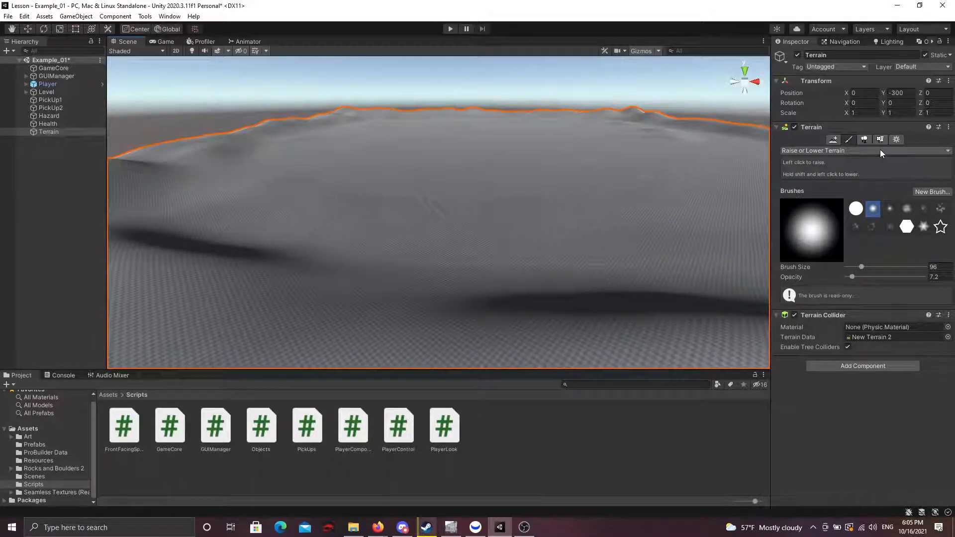
Switch the terrain tool to Paint Texture and create a base terrain layer from the Grass 1 texture
click(949, 153)
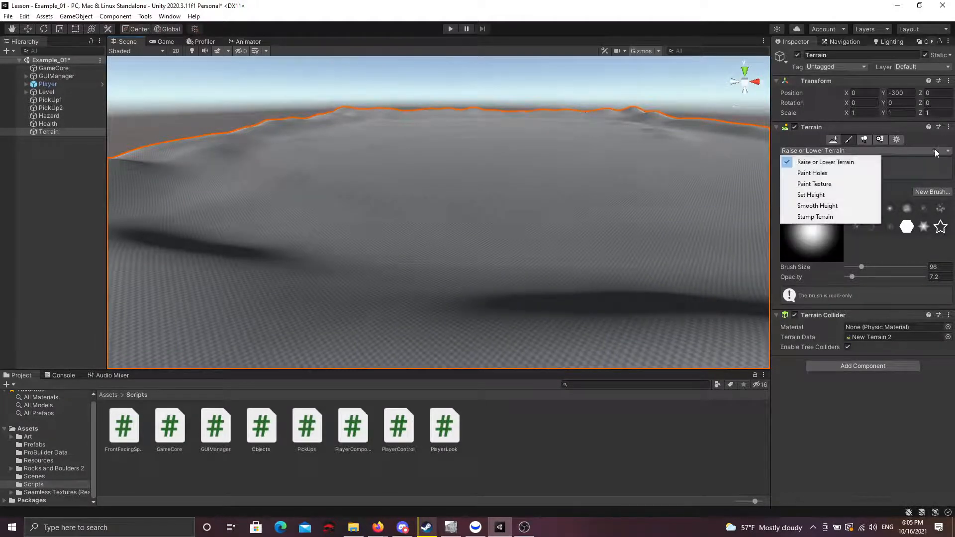
click(812, 185)
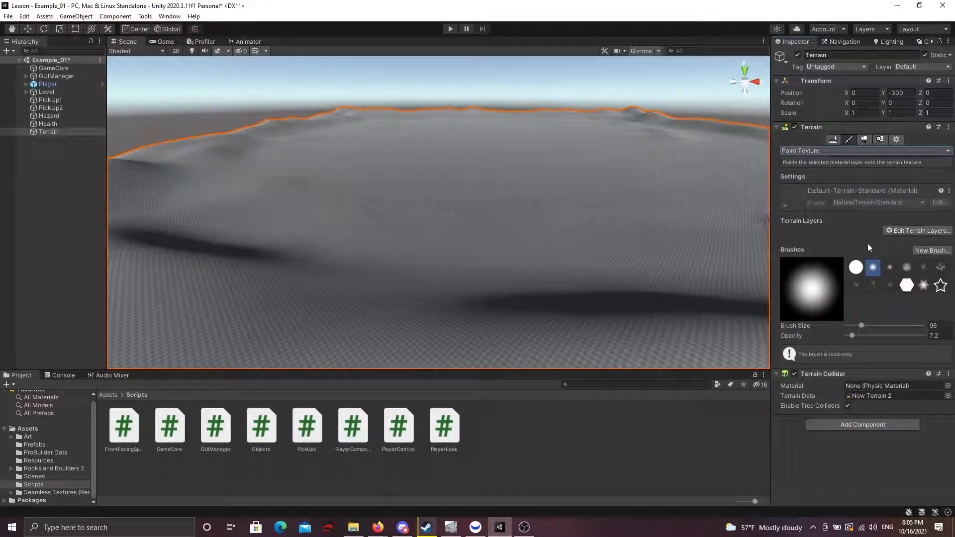
click(906, 232)
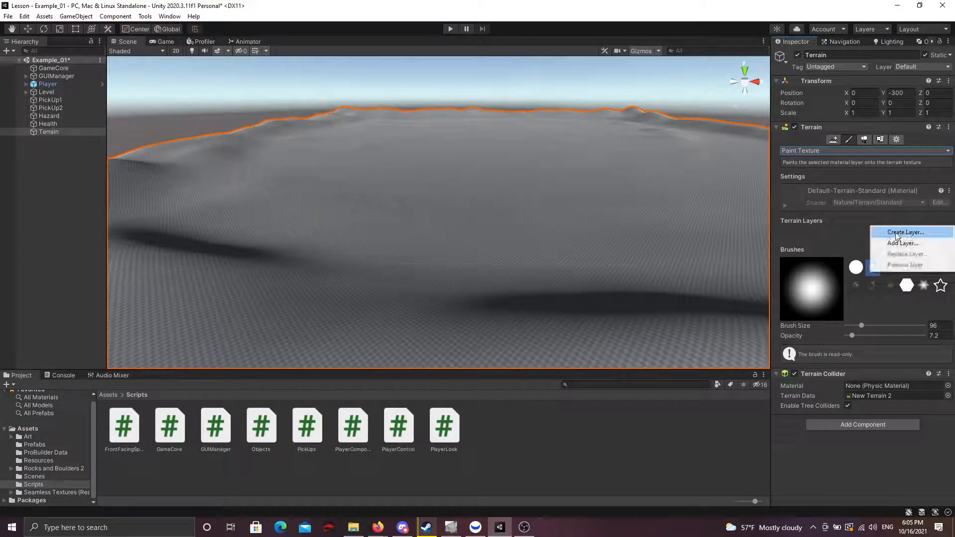
click(899, 233)
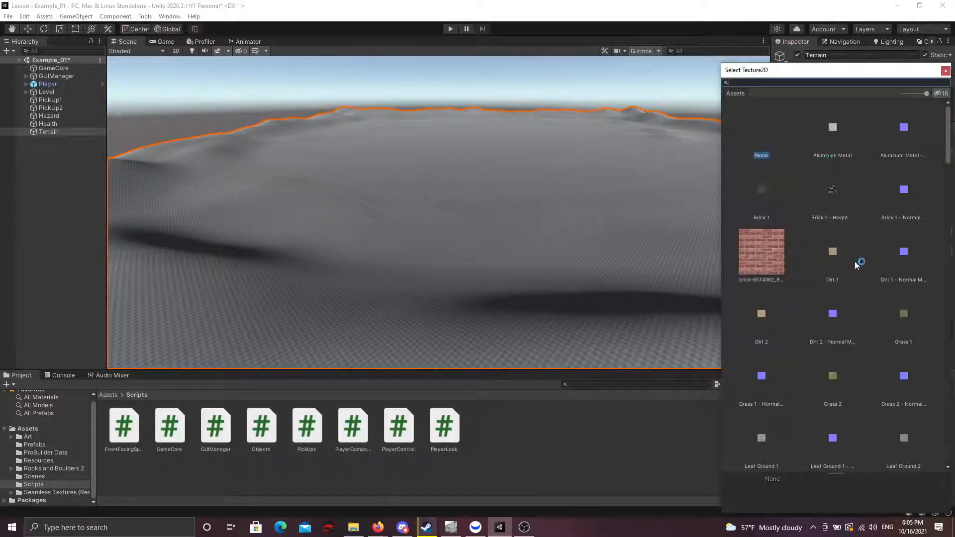
click(902, 315)
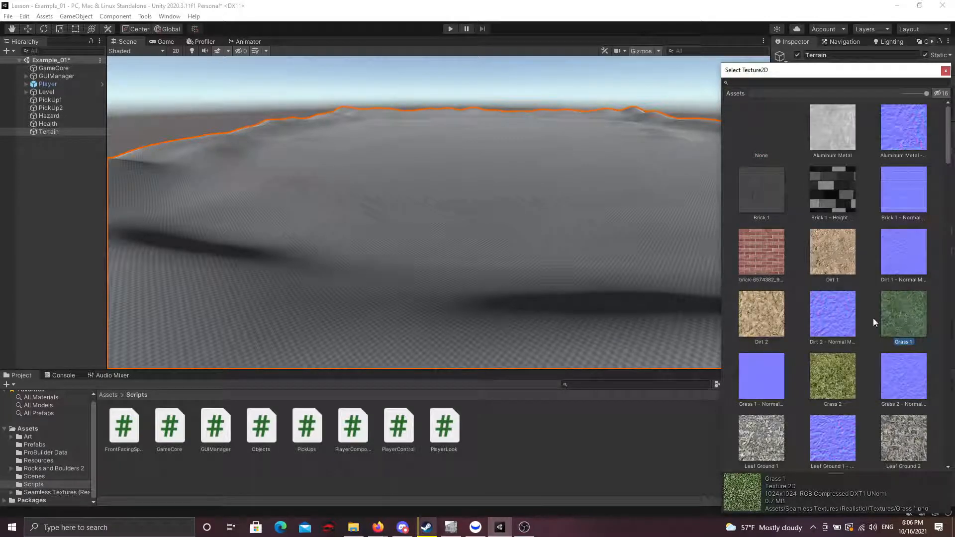
double_click(910, 314)
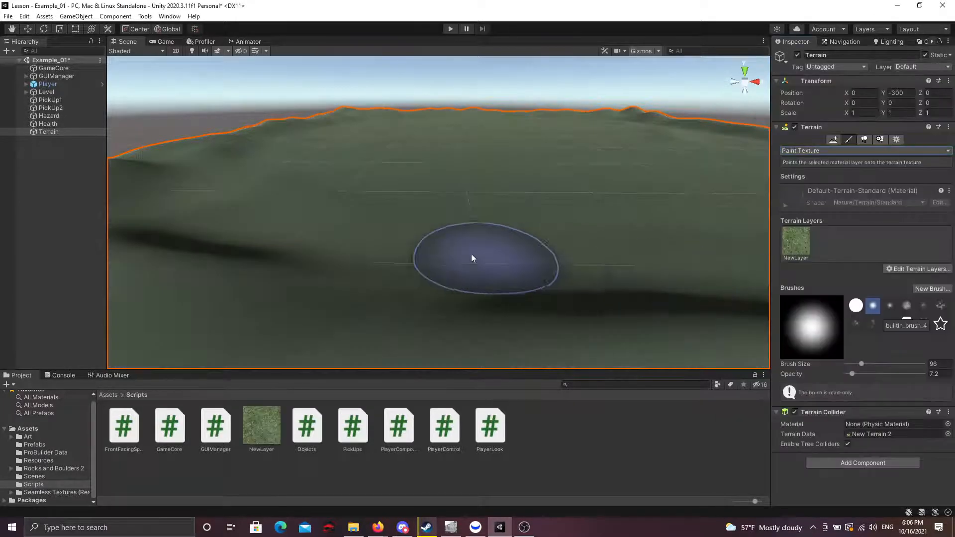
Create a second terrain layer from the Dirt 1 texture
mouse_move(471, 258)
right_down()
mouse_move(300, 311)
mouse_move(335, 292)
mouse_move(320, 228)
mouse_move(348, 233)
mouse_move(365, 258)
mouse_move(547, 275)
mouse_move(548, 263)
right_up()
key(w)
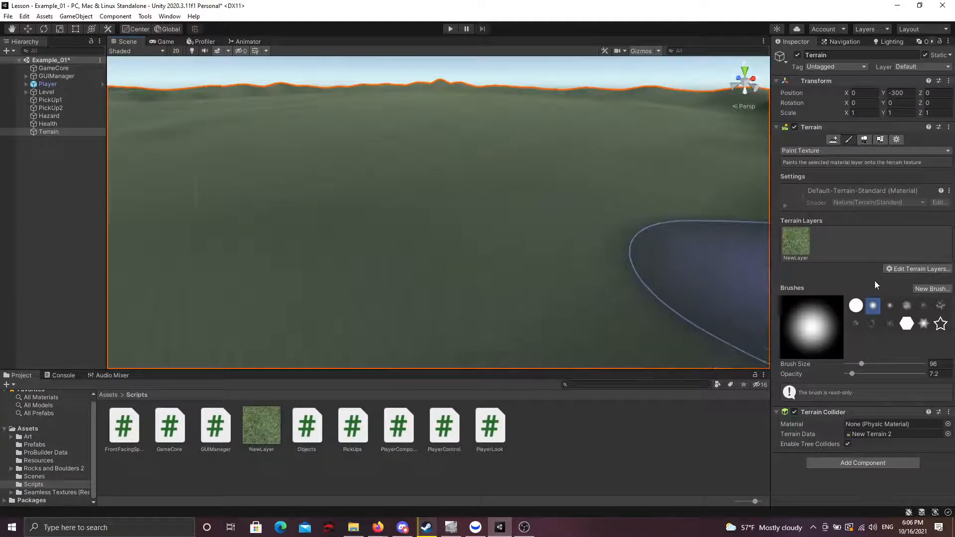
click(915, 269)
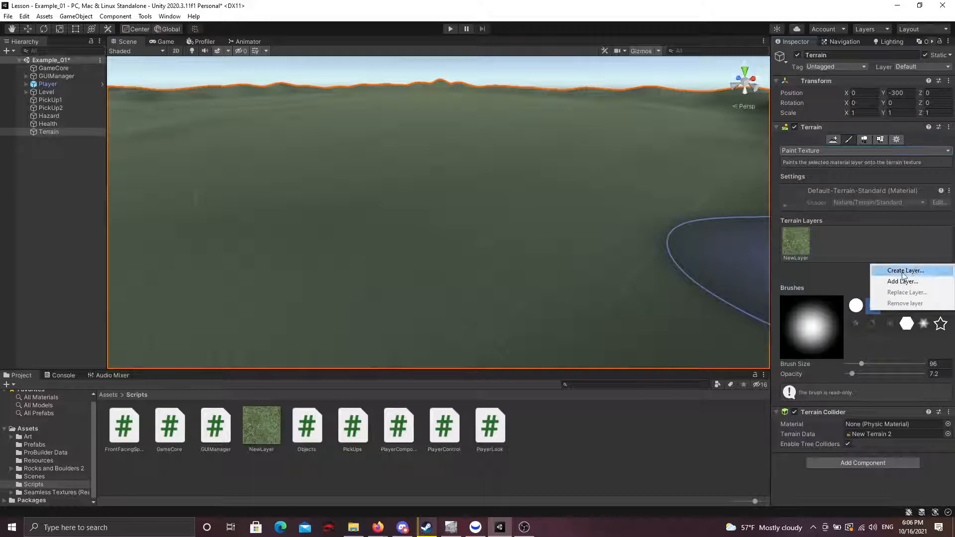
click(904, 272)
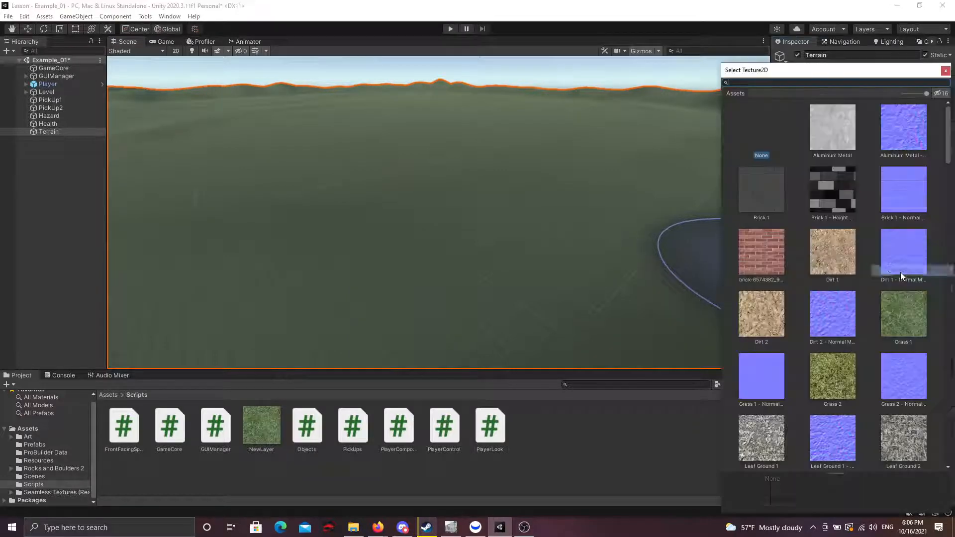
double_click(831, 251)
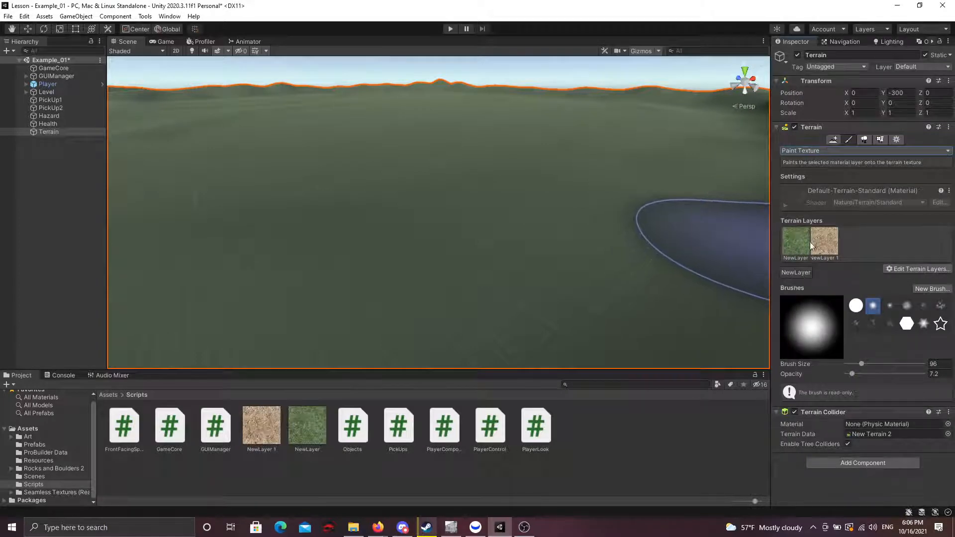
Paint a winding dirt path across the grass inside the terrain, using the Dirt 1 layer with brush size 38
click(824, 243)
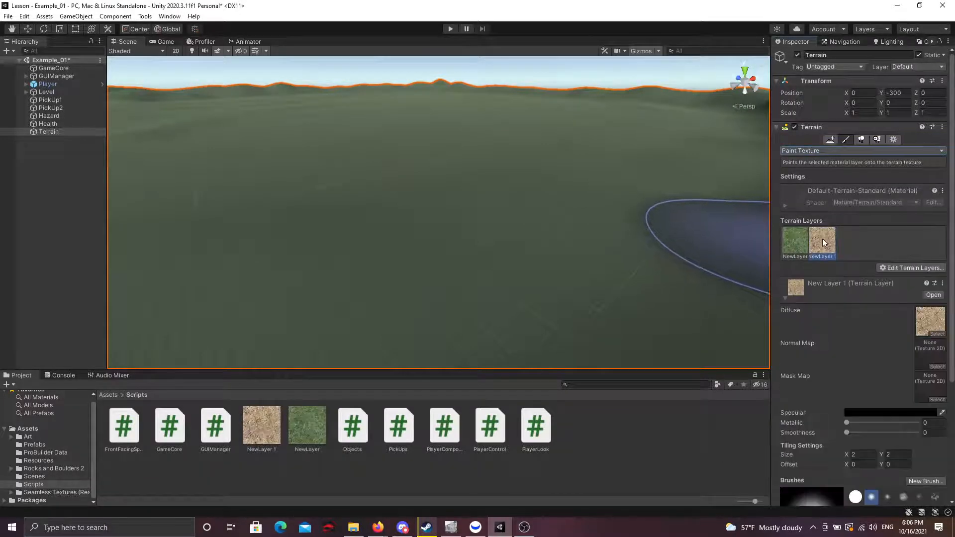
scroll(826, 299, down, 3)
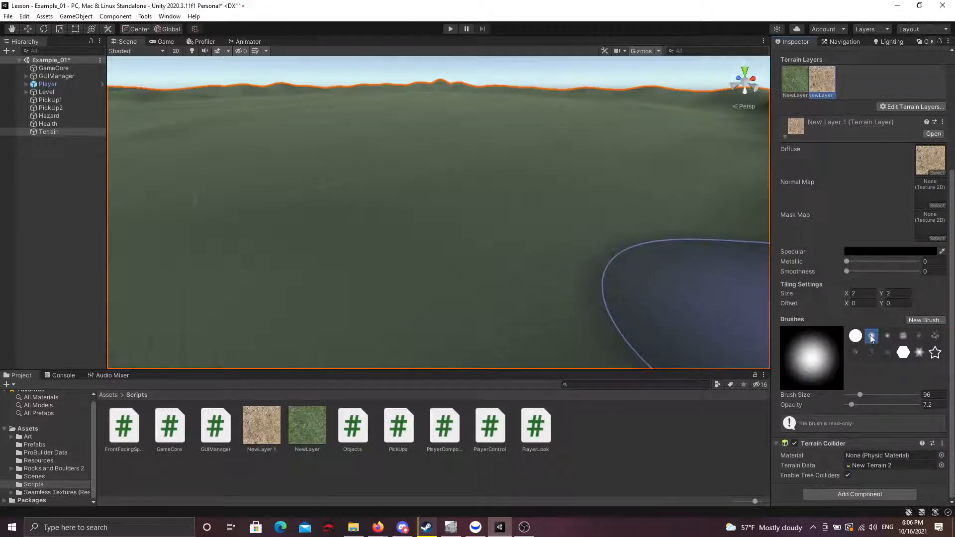
drag(860, 395, 855, 396)
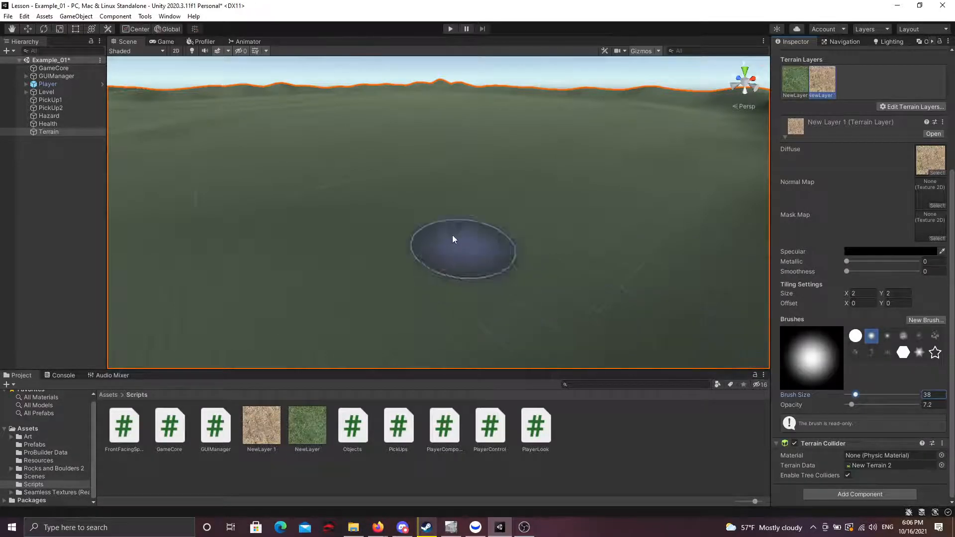
mouse_move(358, 241)
mouse_down()
mouse_move(431, 305)
mouse_move(557, 287)
mouse_move(617, 249)
mouse_move(550, 212)
mouse_move(469, 192)
mouse_move(446, 153)
mouse_up()
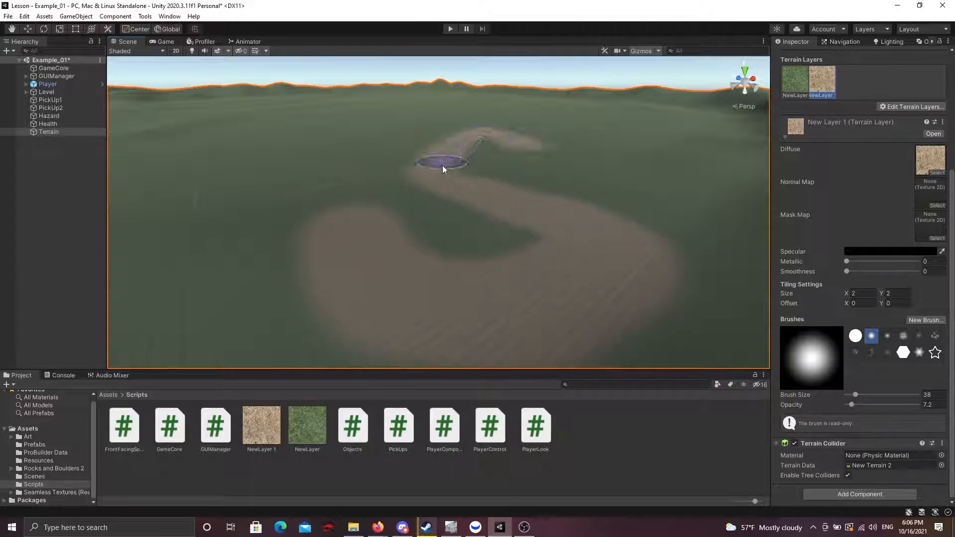
mouse_move(488, 203)
mouse_down()
mouse_move(539, 230)
mouse_move(507, 301)
mouse_move(379, 264)
mouse_move(279, 208)
mouse_move(183, 253)
mouse_move(261, 217)
mouse_up()
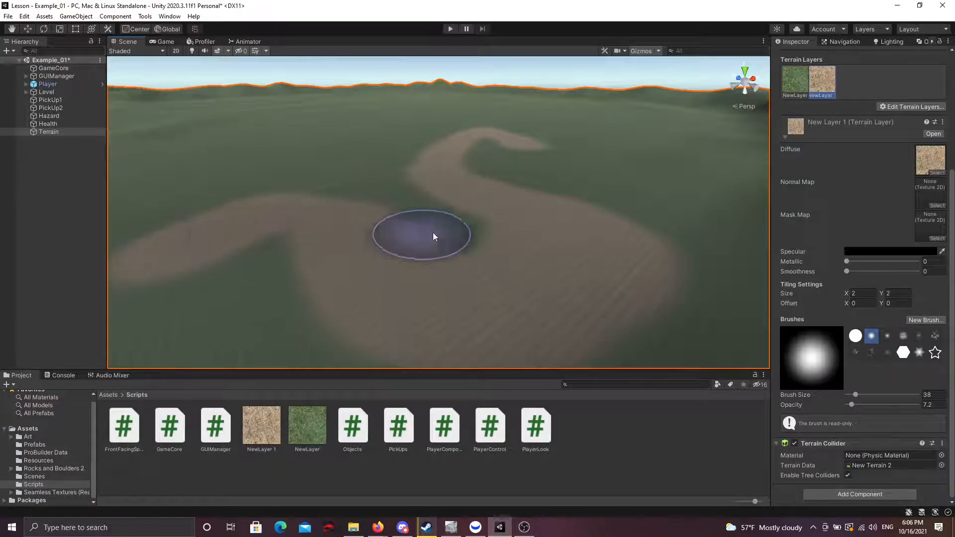
Assign the Terrain object to layer 9: Ground
key(w)
right_drag(432, 237, 413, 251)
mouse_move(379, 222)
right_down()
mouse_move(238, 231)
mouse_move(260, 247)
mouse_move(352, 264)
mouse_move(437, 258)
mouse_move(355, 223)
mouse_move(283, 228)
mouse_move(347, 241)
right_up()
key(s)
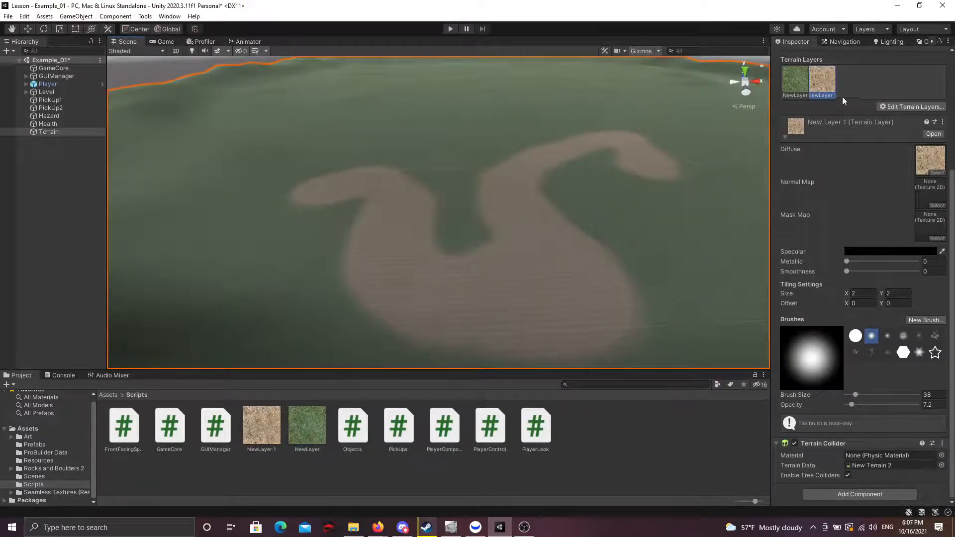
right_drag(377, 199, 333, 206)
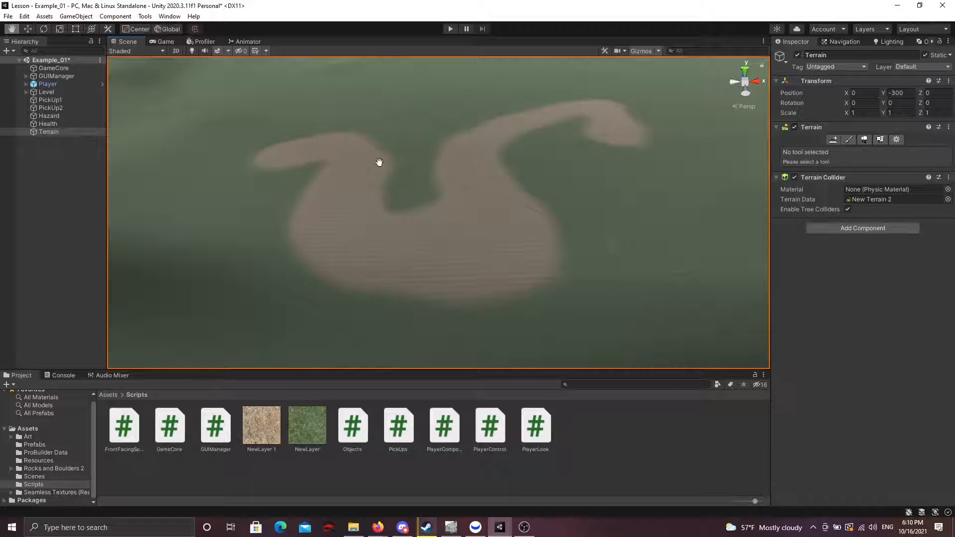
click(947, 67)
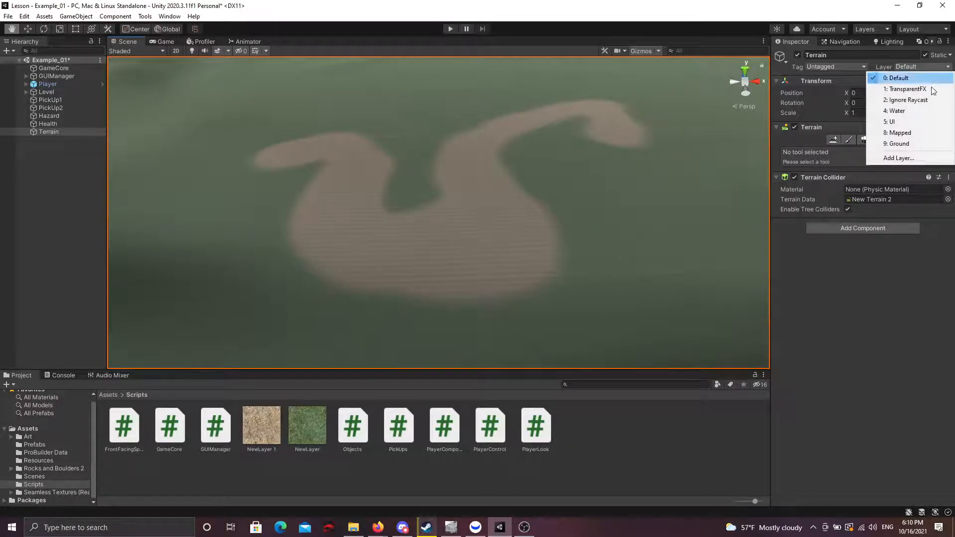
click(901, 145)
Move the Player from the old level onto the terrain beside the dirt path's end, at about X 296.8, Z 155
right_drag(461, 203, 261, 167)
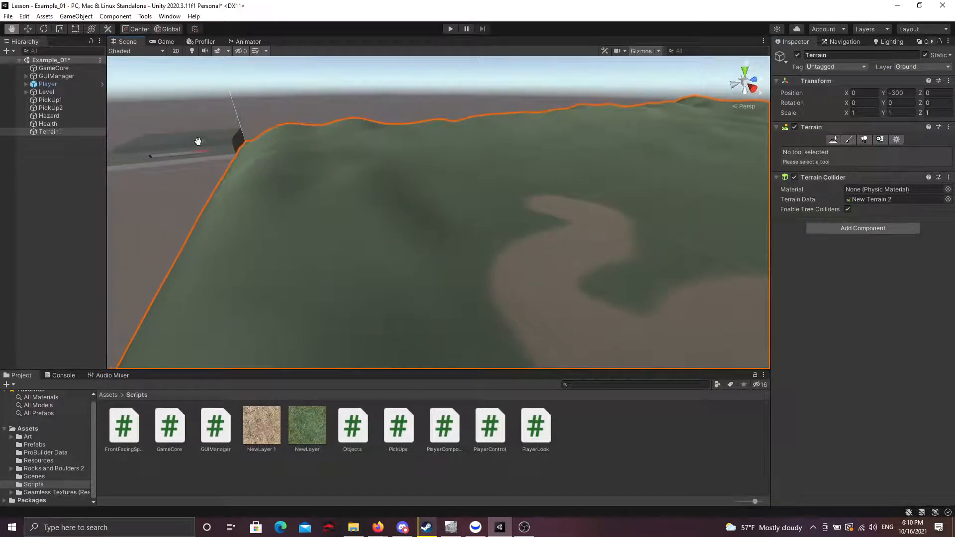
click(28, 42)
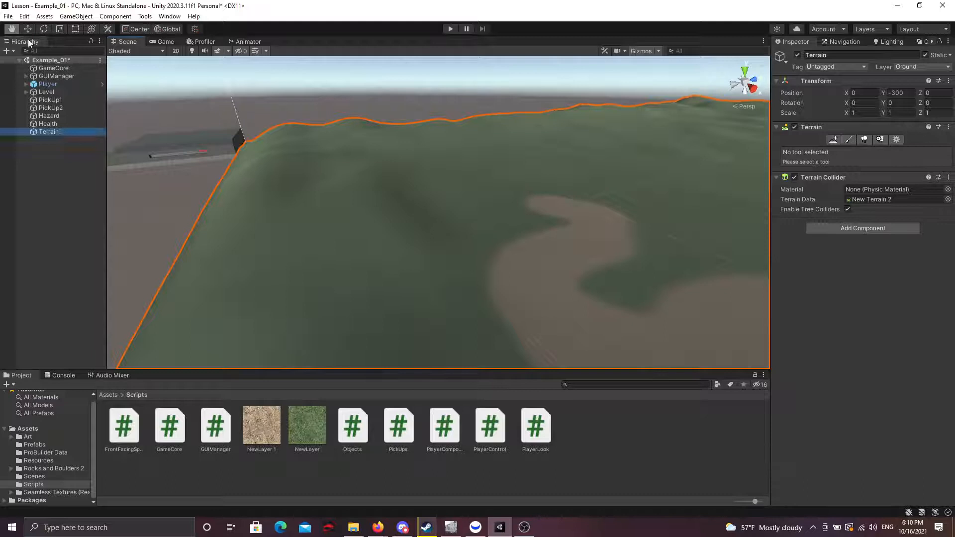
click(41, 85)
right_drag(234, 149, 234, 169)
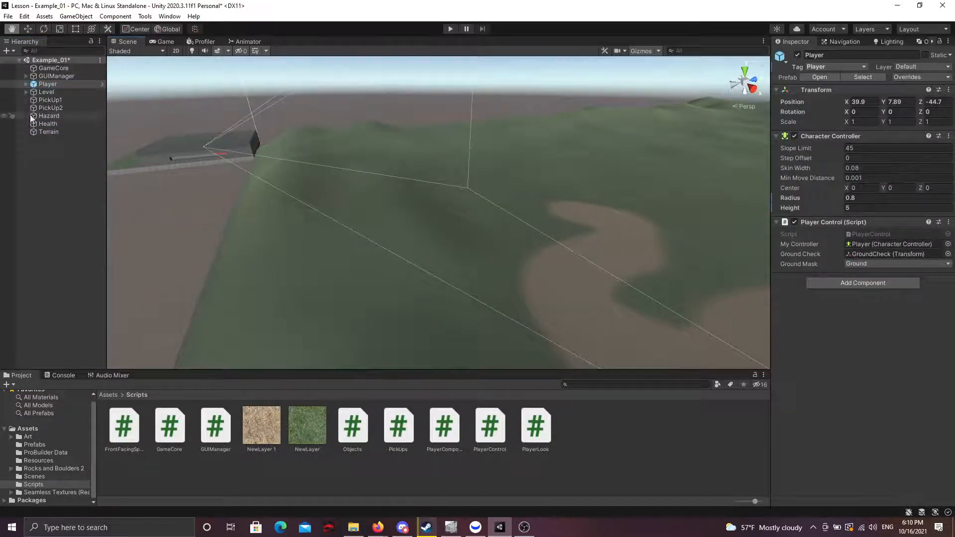
click(26, 29)
right_drag(276, 199, 192, 191)
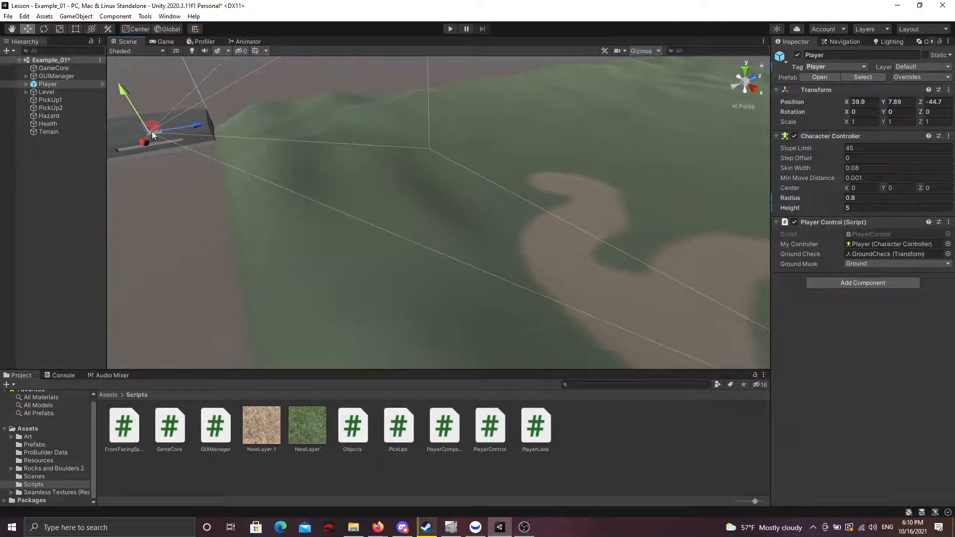
drag(157, 134, 544, 181)
Try to play-test the scene, checking the console for errors before stopping play mode
right_drag(326, 200, 476, 85)
click(451, 29)
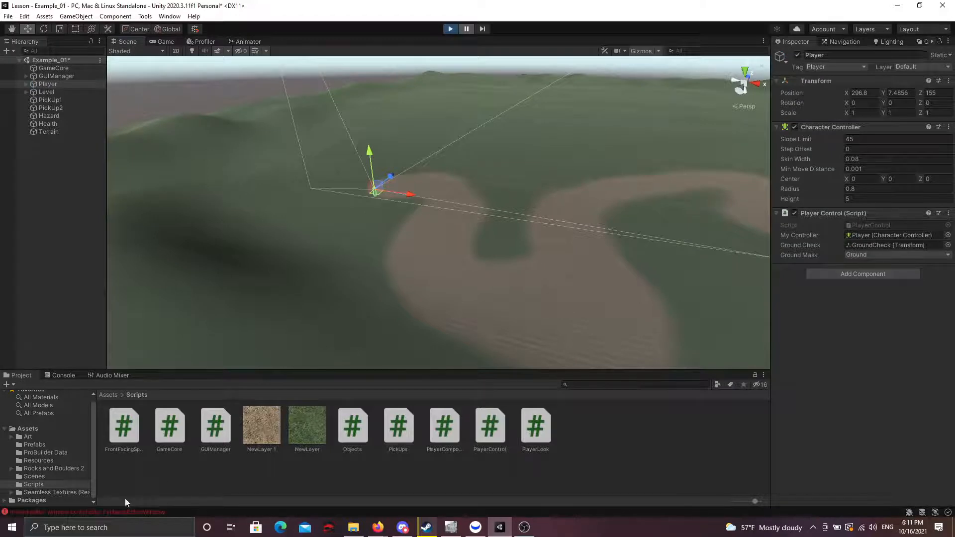
click(62, 375)
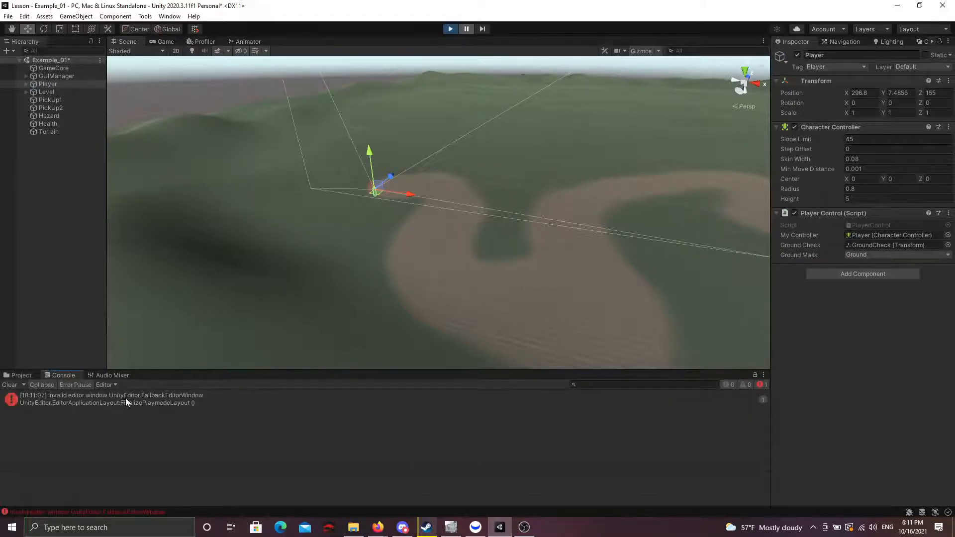
click(19, 375)
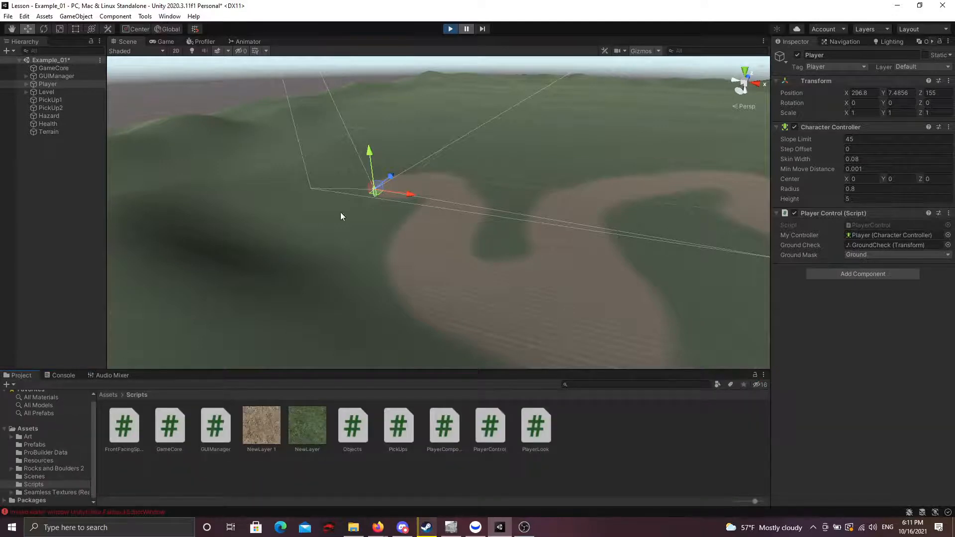
click(450, 29)
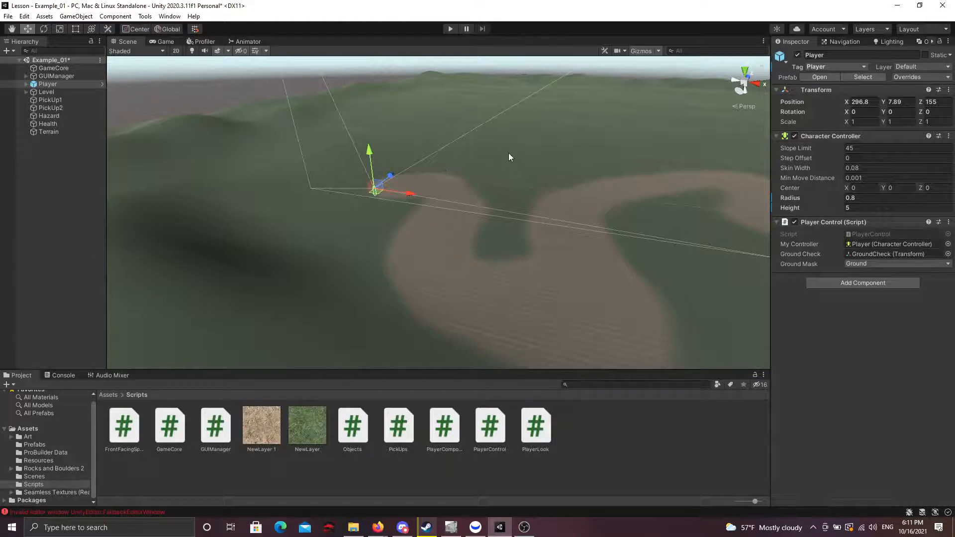
Switch the editor to the Default layout and reframe the Player and the dirt path in the scene
click(925, 29)
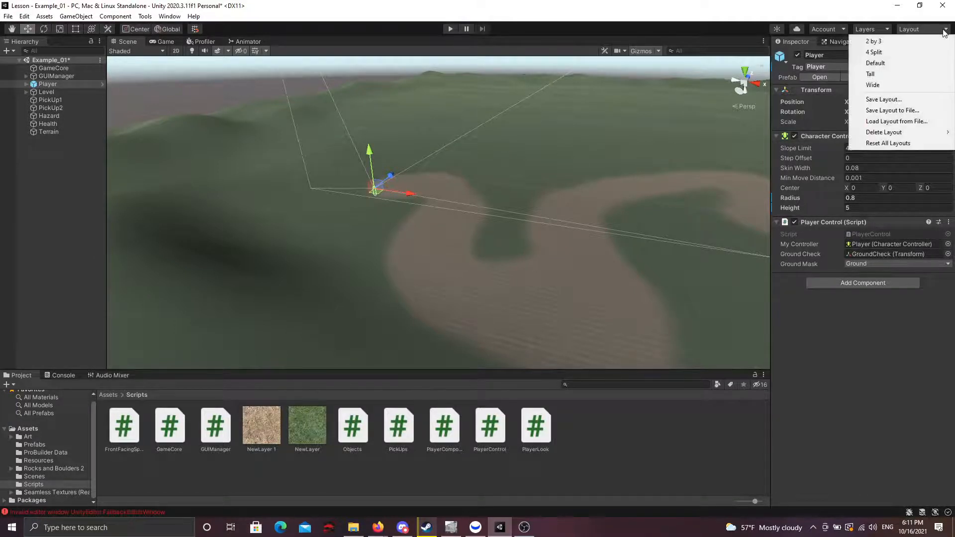
click(878, 63)
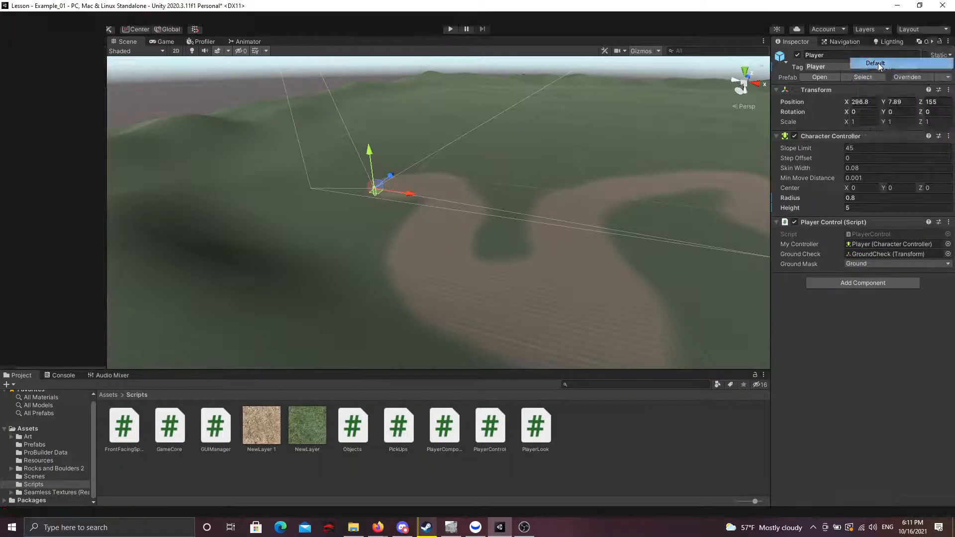
right_drag(345, 206, 478, 229)
right_drag(372, 161, 398, 165)
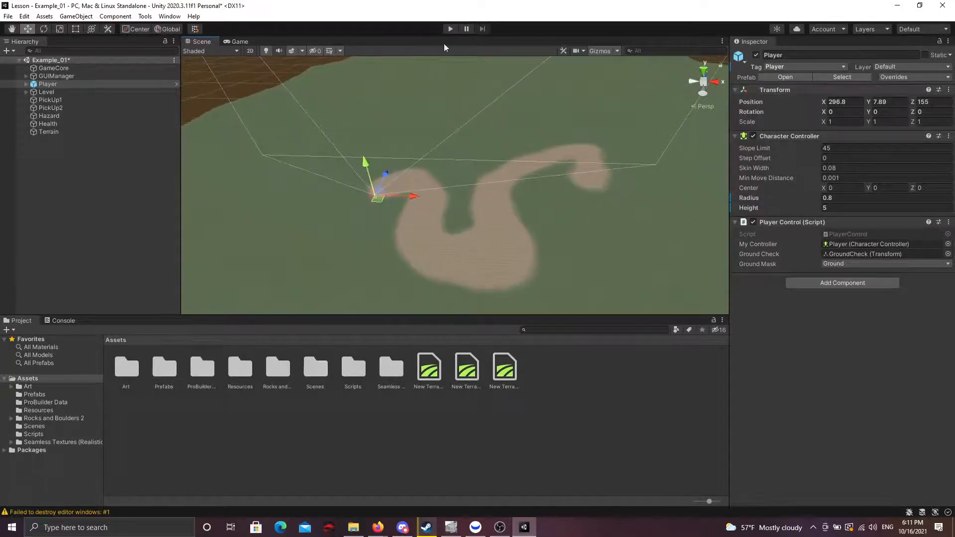
Play-test the scene by walking the Player over the grass and dirt path, ending back in edit mode
click(449, 29)
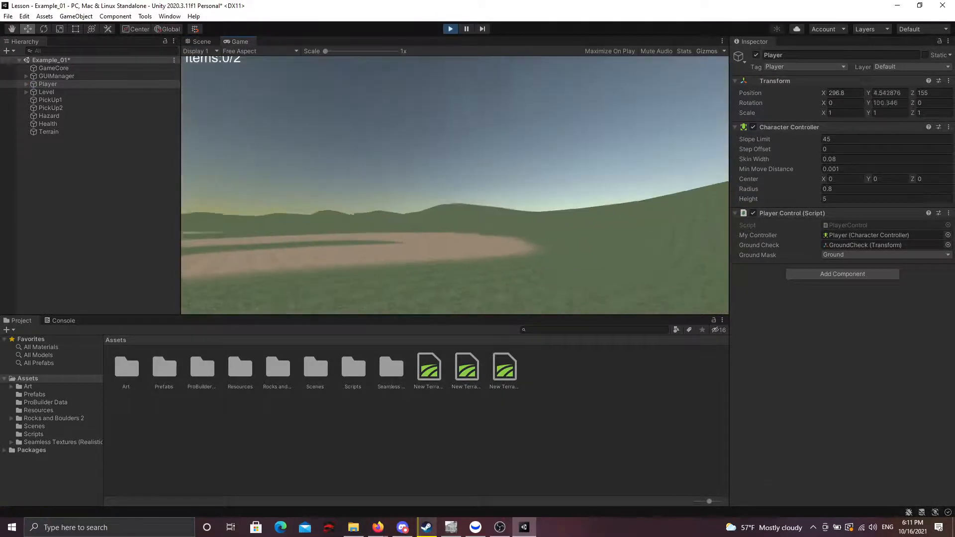
key(w)
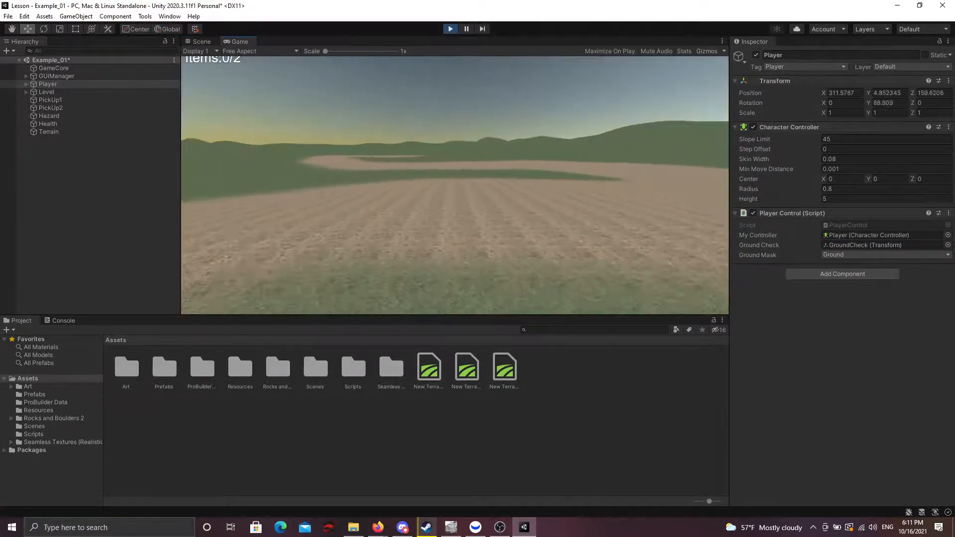
key(w)
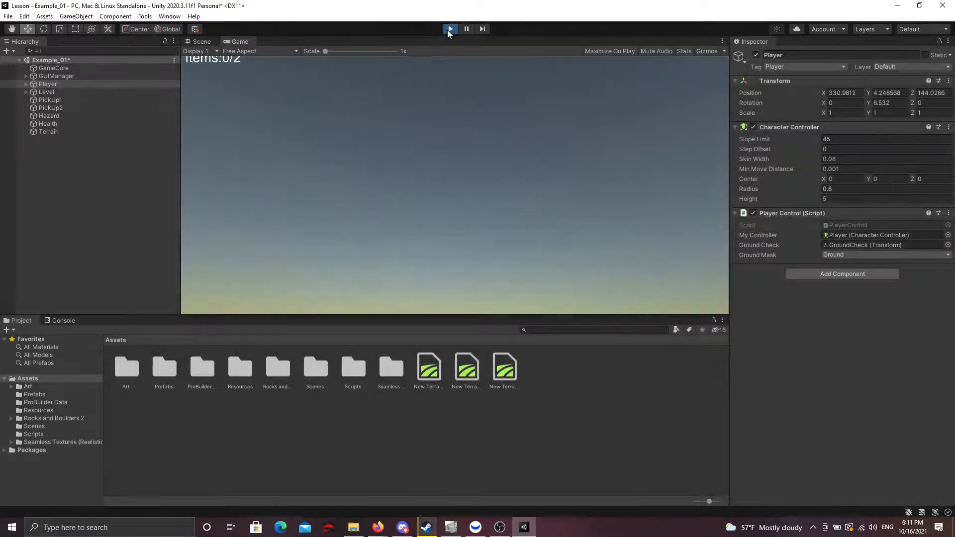
click(450, 29)
key(s)
right_drag(396, 198, 396, 197)
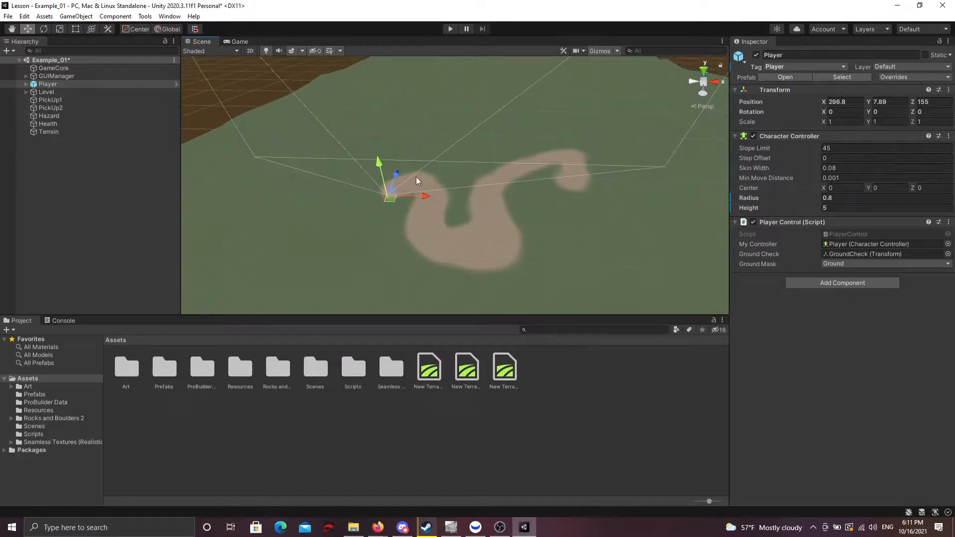